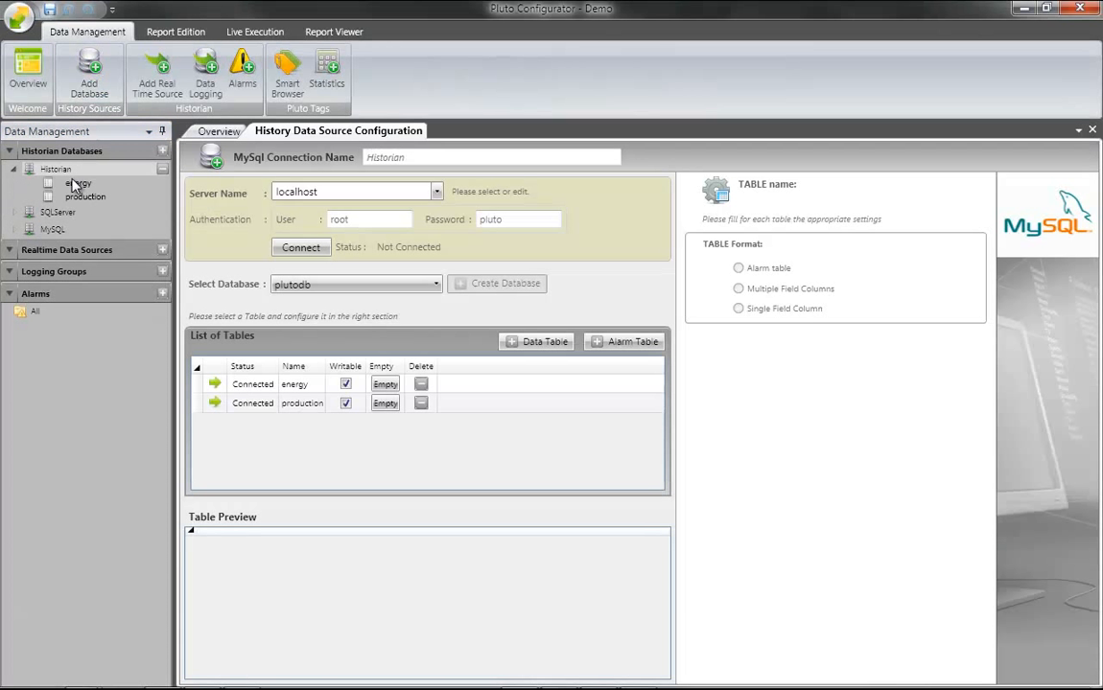
Examine the SQLServer and MySQL historian database connections and the energy table in the Historian database.
{"action": "double_click", "coordinate": [61, 215]}
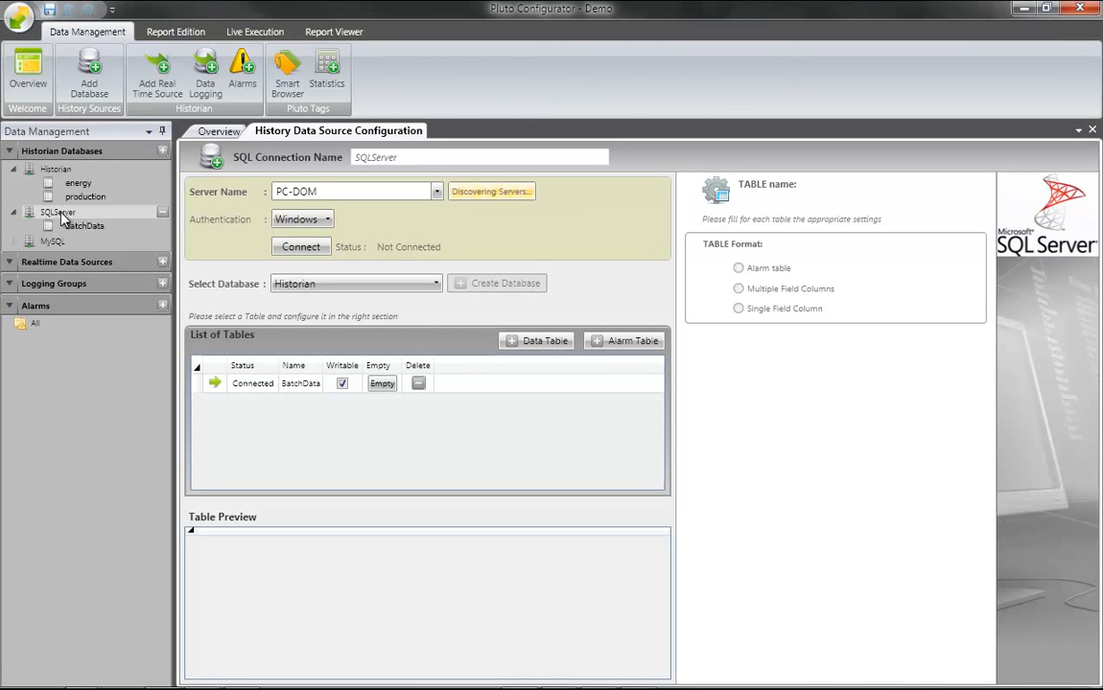
{"action": "double_click", "coordinate": [54, 242]}
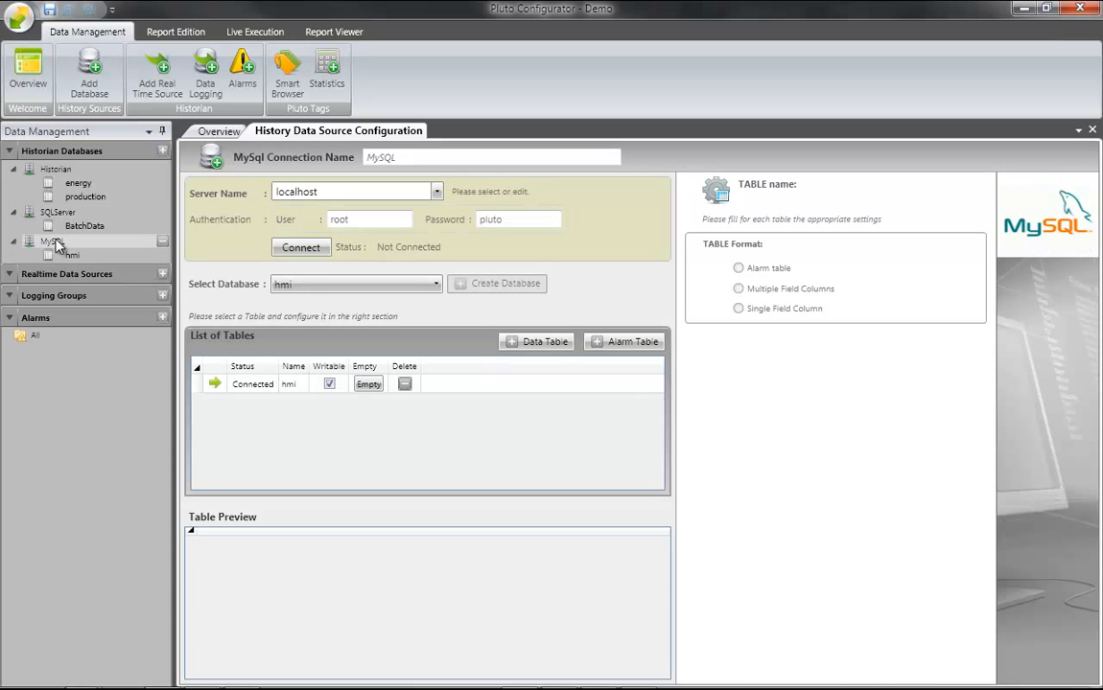
{"action": "left_click", "coordinate": [75, 183]}
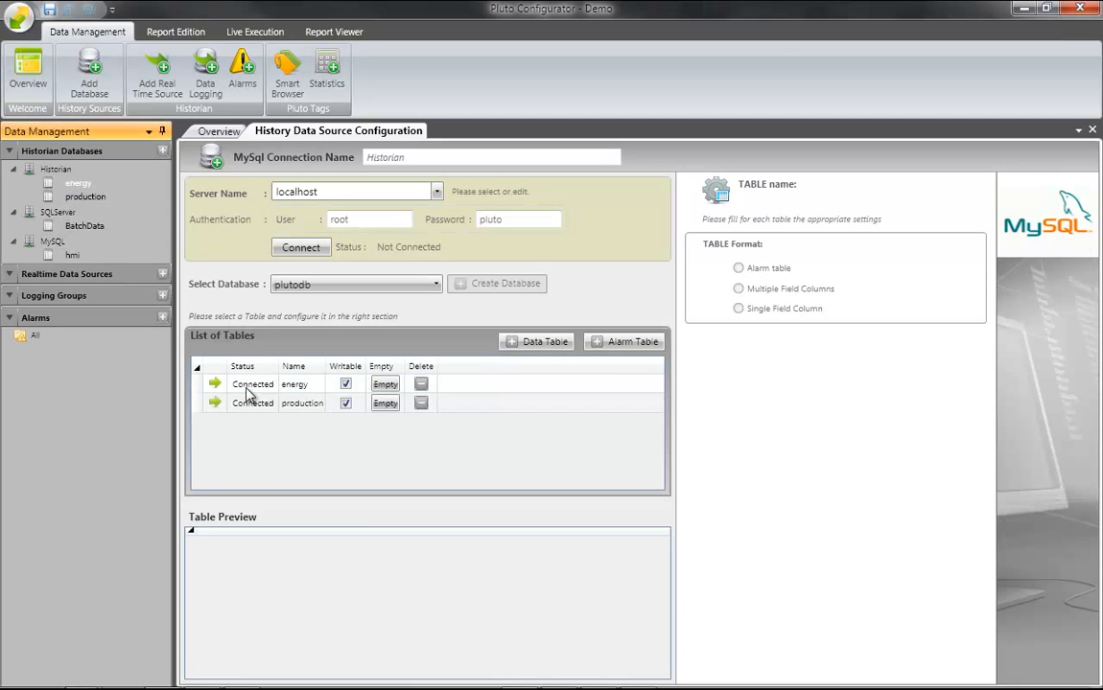
{"action": "left_click", "coordinate": [247, 388]}
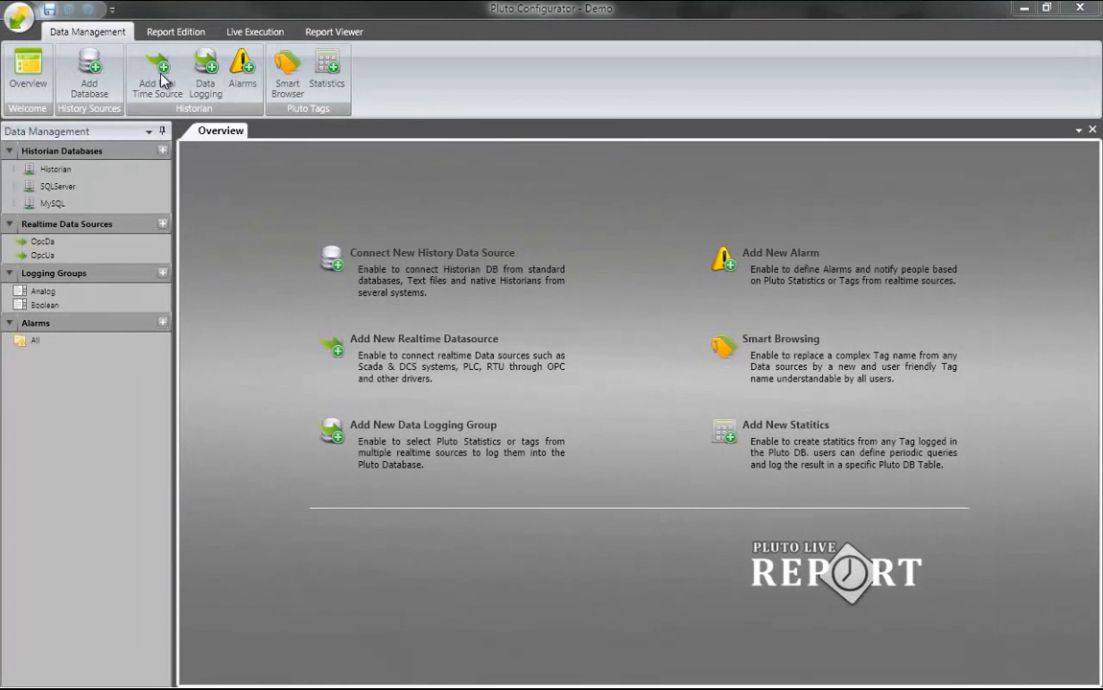
Review the OPC realtime data sources and the logging configuration of the Analog and Boolean groups.
{"action": "left_click", "coordinate": [63, 246]}
{"action": "left_click", "coordinate": [55, 290]}
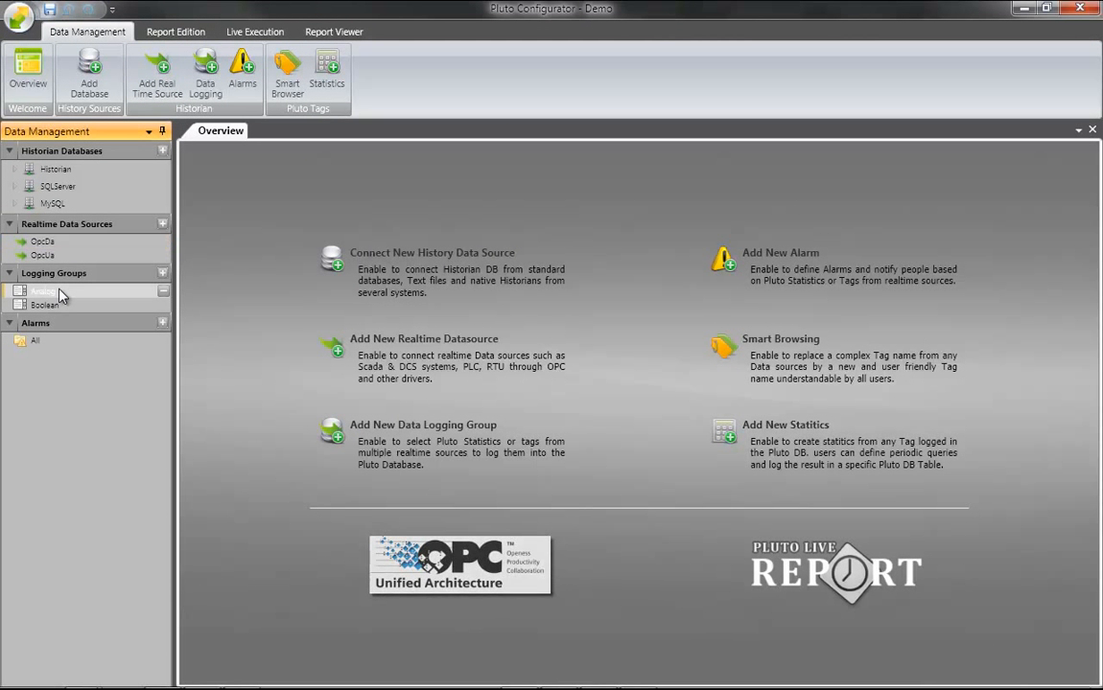
{"action": "double_click", "coordinate": [58, 291]}
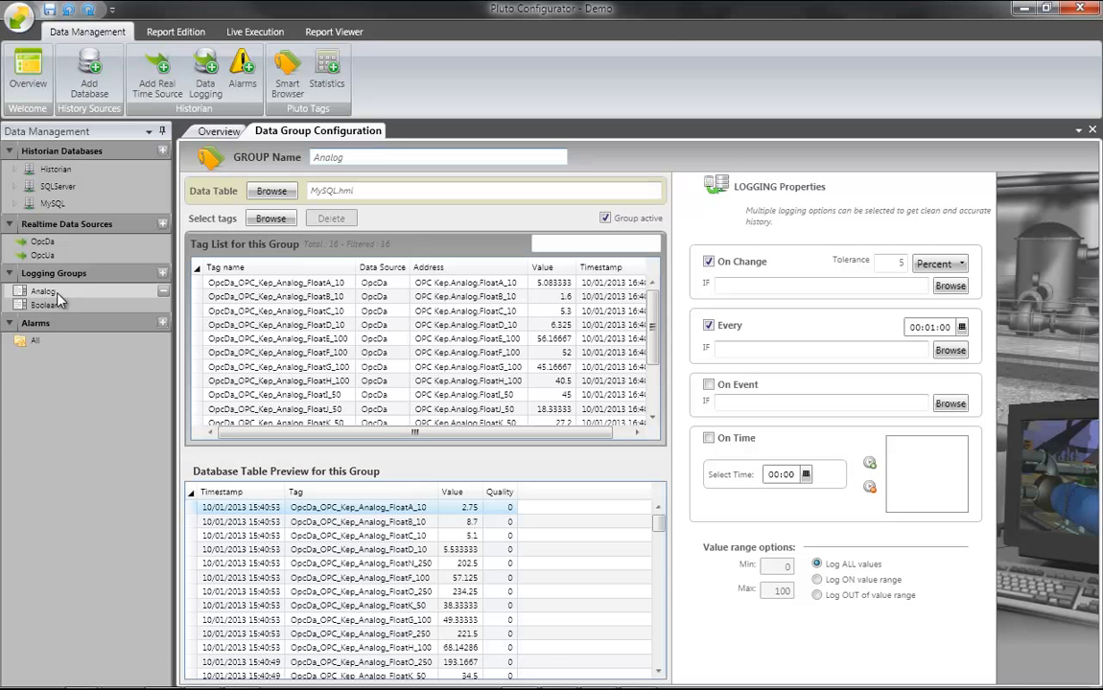
{"action": "left_click", "coordinate": [53, 306]}
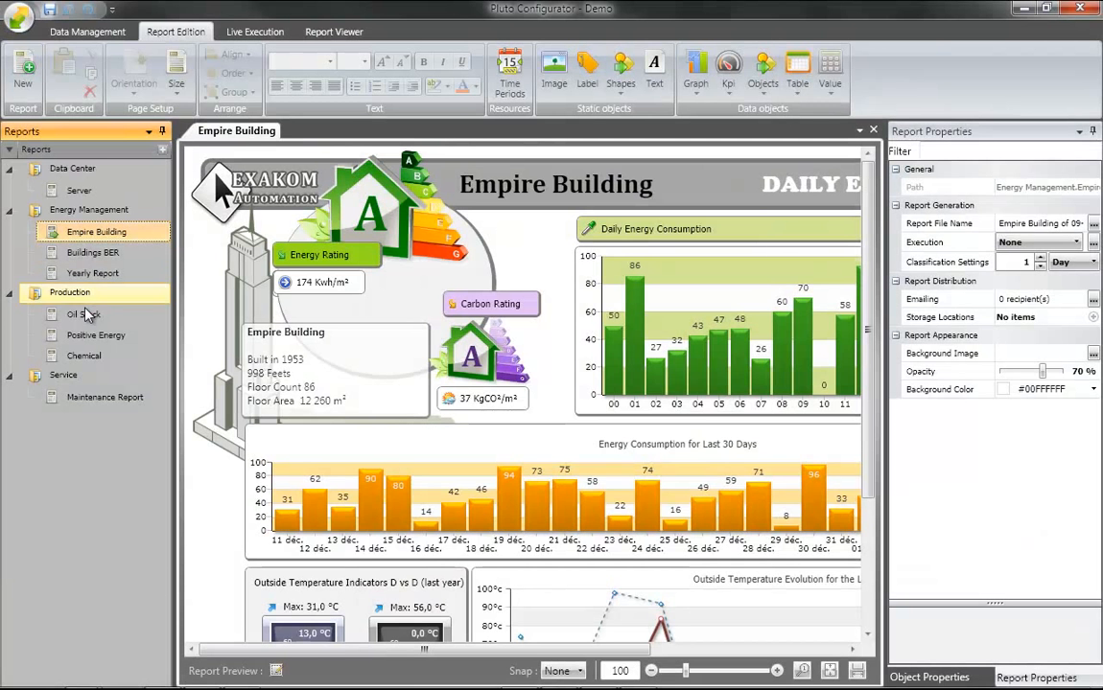
View the Positive Energy, Maintenance Report and Server reports in the report editor.
{"action": "left_click", "coordinate": [88, 336]}
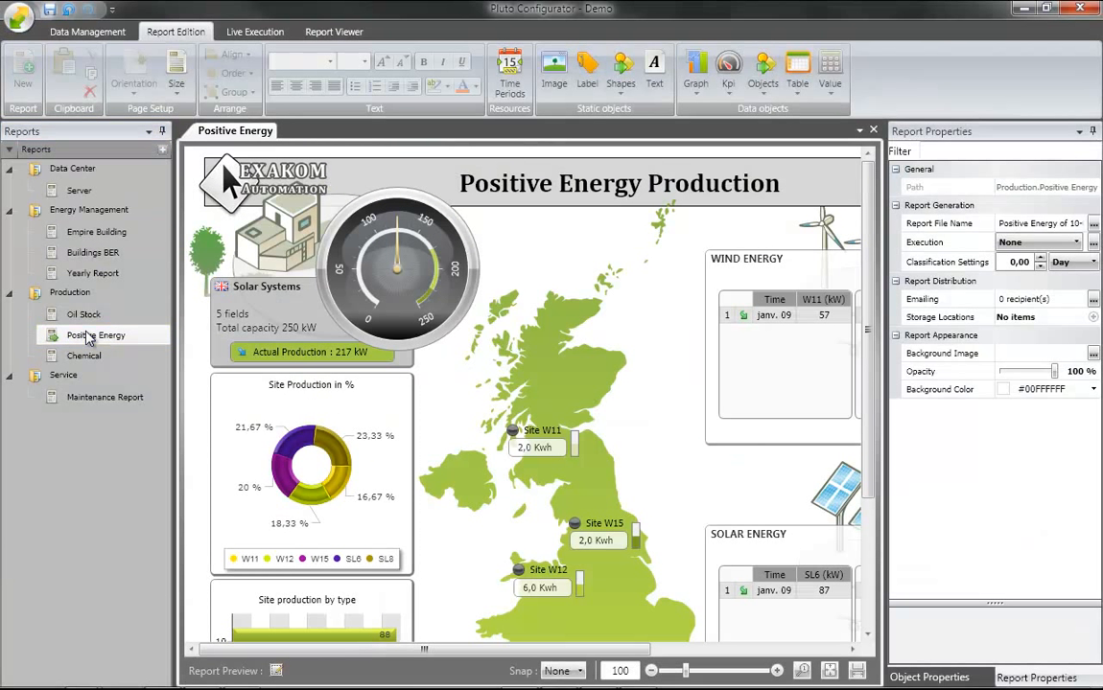
{"action": "left_click", "coordinate": [93, 404]}
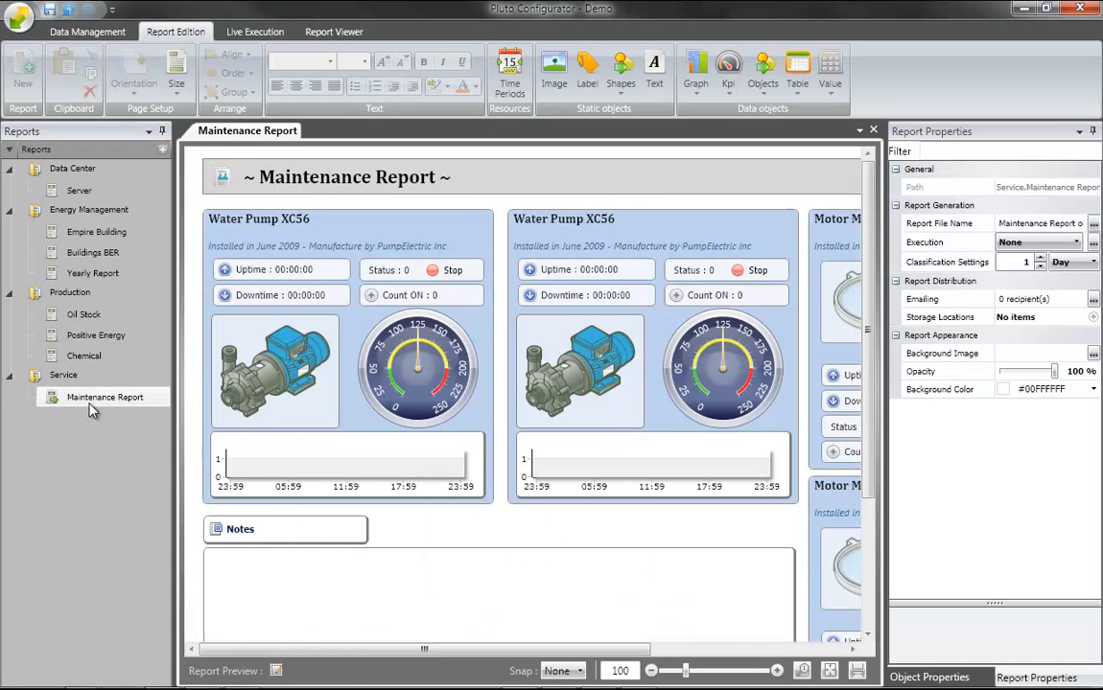
{"action": "left_click", "coordinate": [79, 190]}
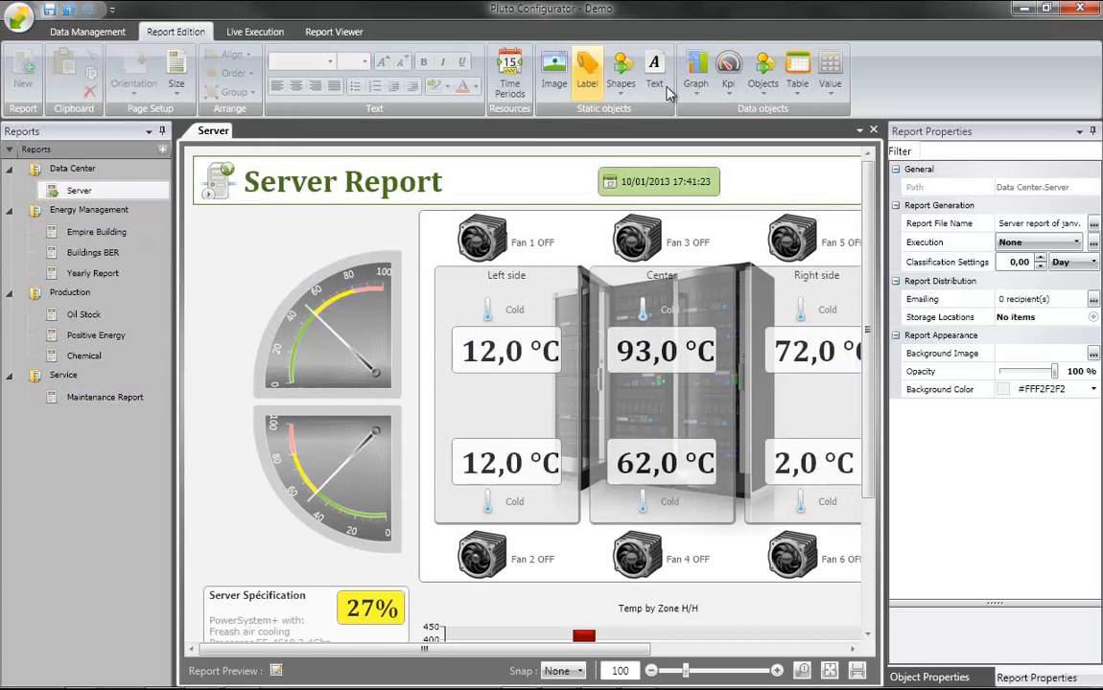
Look through the value, table, KPI, graph and shape objects available for building the Server report.
{"action": "left_click", "coordinate": [831, 85]}
{"action": "left_click", "coordinate": [803, 87]}
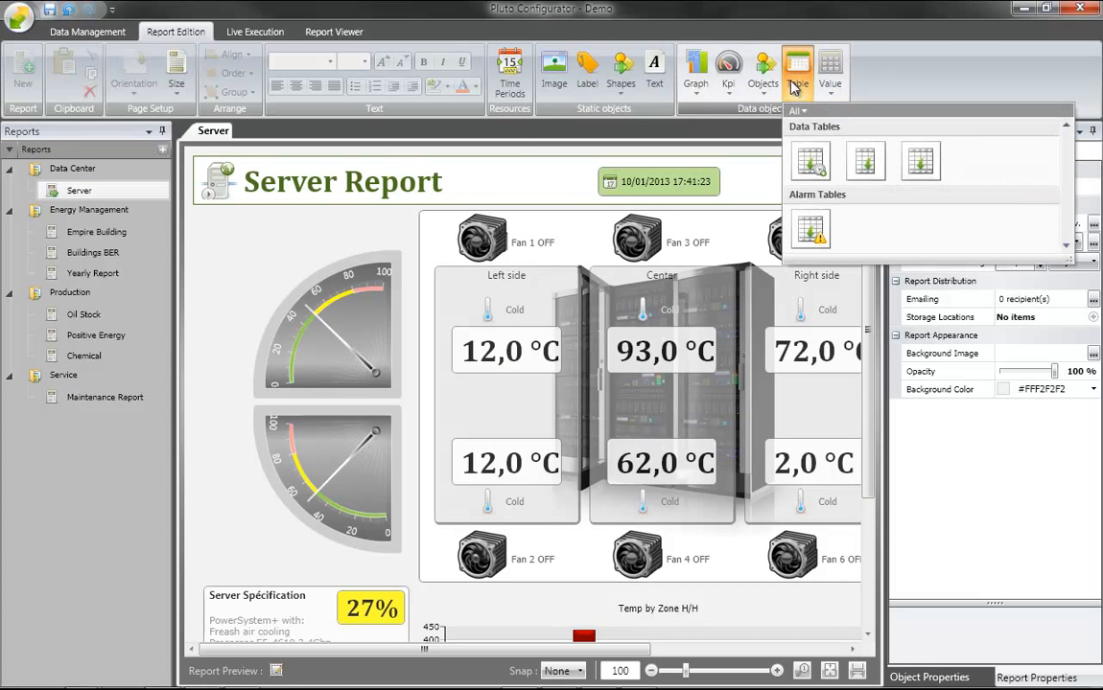
{"action": "left_click", "coordinate": [757, 84]}
{"action": "left_click", "coordinate": [724, 80]}
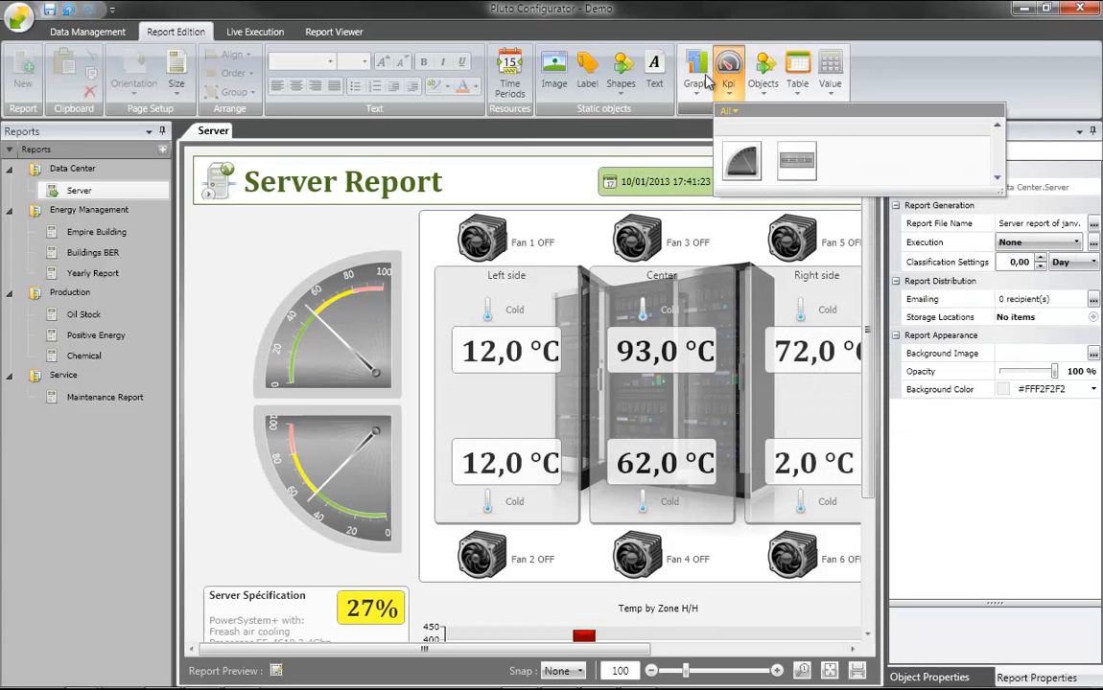
{"action": "left_click", "coordinate": [698, 84]}
{"action": "left_click", "coordinate": [656, 77]}
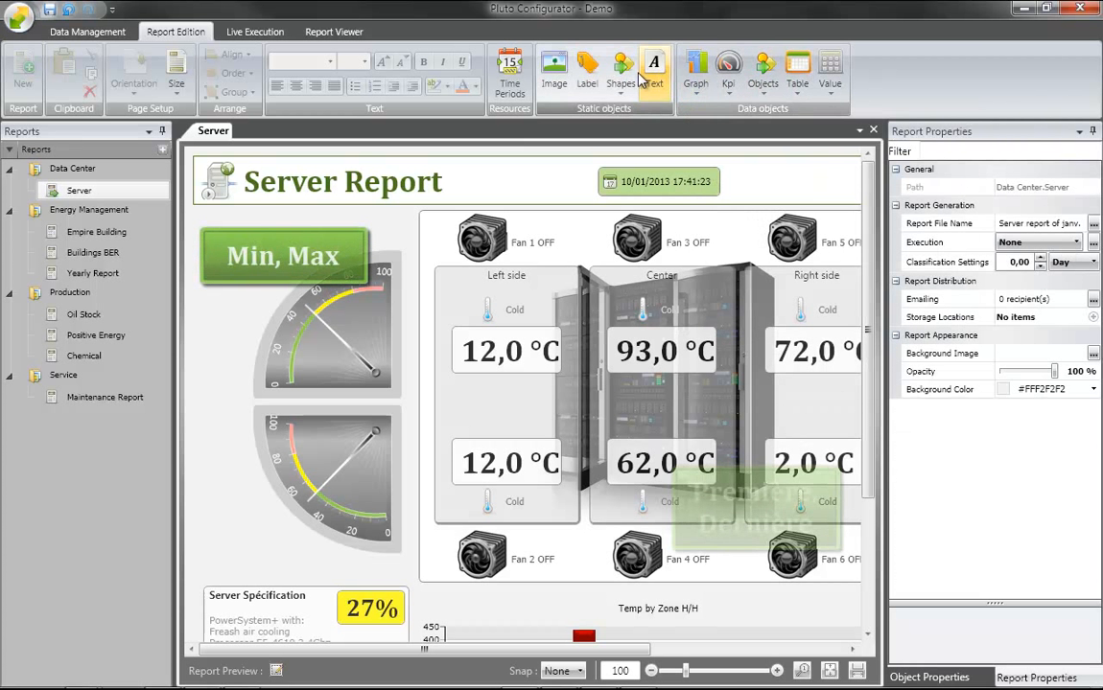
{"action": "left_click", "coordinate": [621, 75]}
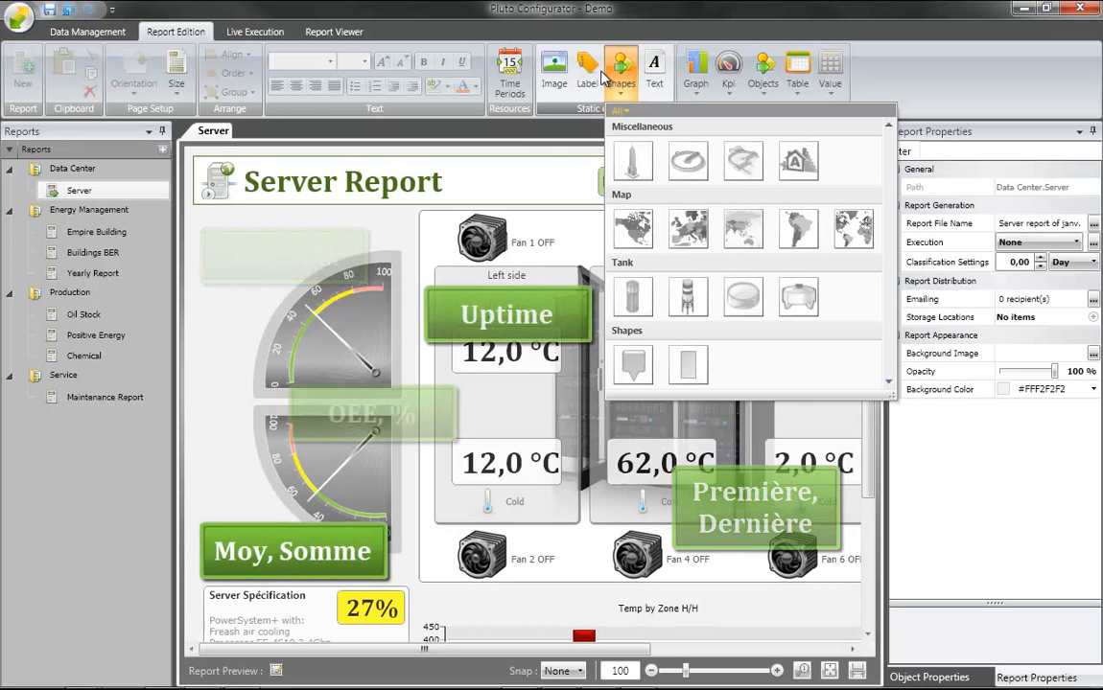
Examine the tag, data function and period choices for the upper quadrant gauge in the Server report.
{"action": "left_click", "coordinate": [325, 363]}
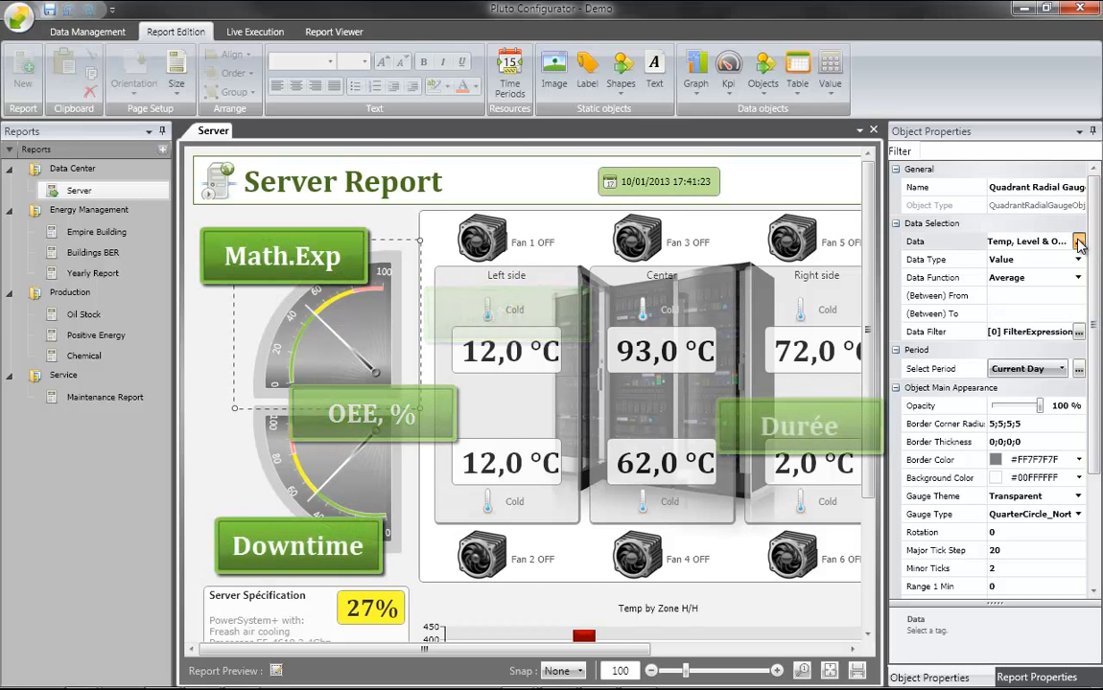
{"action": "left_click", "coordinate": [1079, 243]}
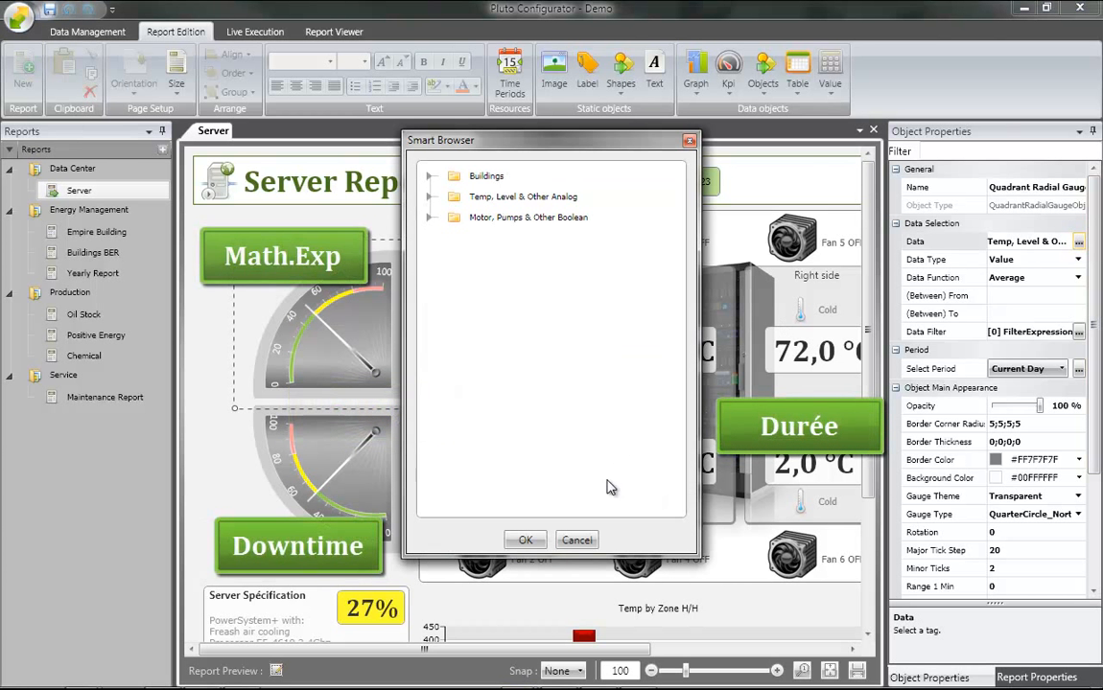
{"action": "left_click", "coordinate": [576, 540]}
{"action": "left_click", "coordinate": [1078, 278]}
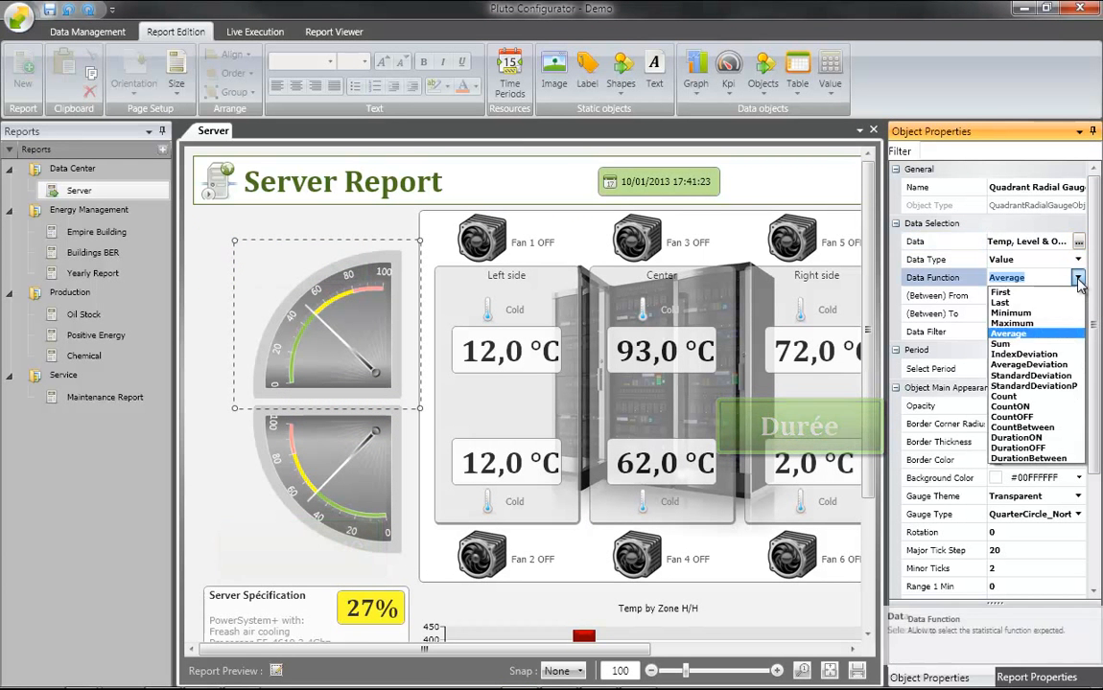
{"action": "left_click", "coordinate": [1078, 278]}
{"action": "left_click", "coordinate": [1061, 369]}
{"action": "left_click", "coordinate": [1060, 369]}
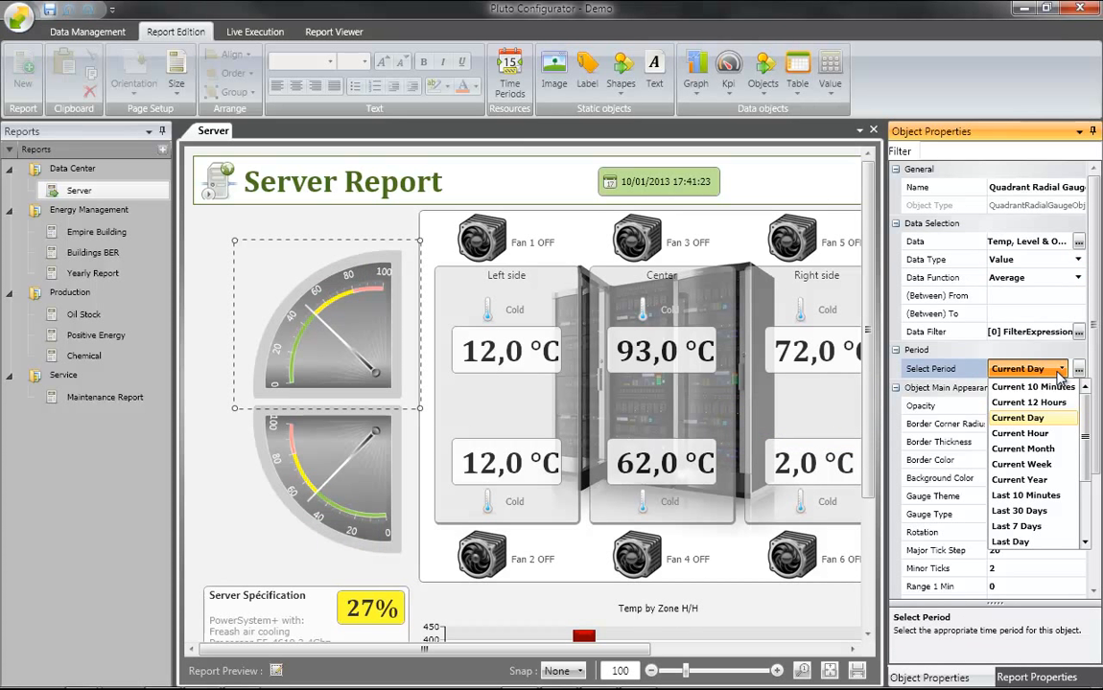
{"action": "left_click", "coordinate": [1058, 372]}
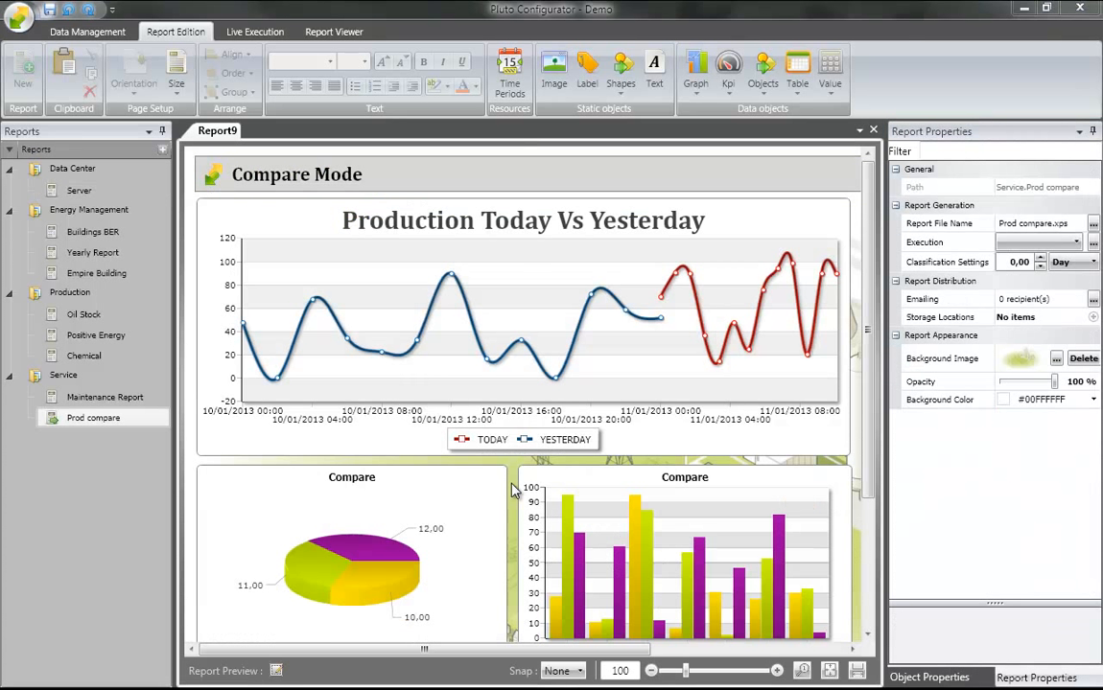
Turn on Display Duration for the Production Today Vs Yesterday chart.
{"action": "left_click", "coordinate": [526, 333]}
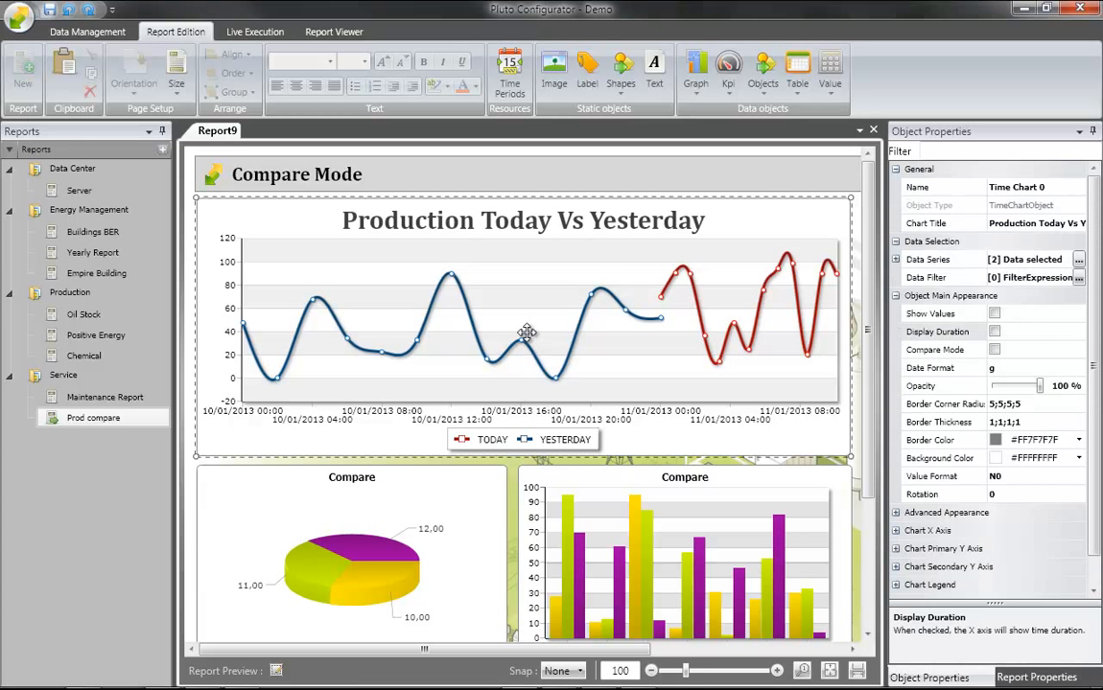
{"action": "left_click", "coordinate": [995, 331]}
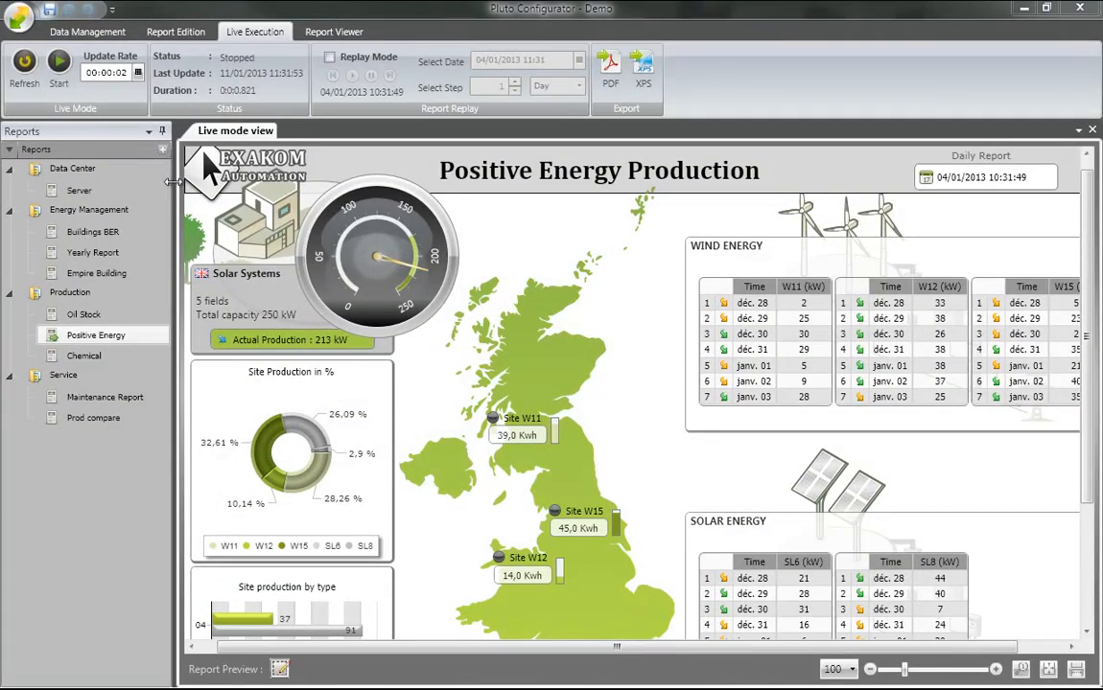
Refresh the Positive Energy report with live data and in Replay Mode for 14/04/2012 19:00.
{"action": "left_click", "coordinate": [26, 64]}
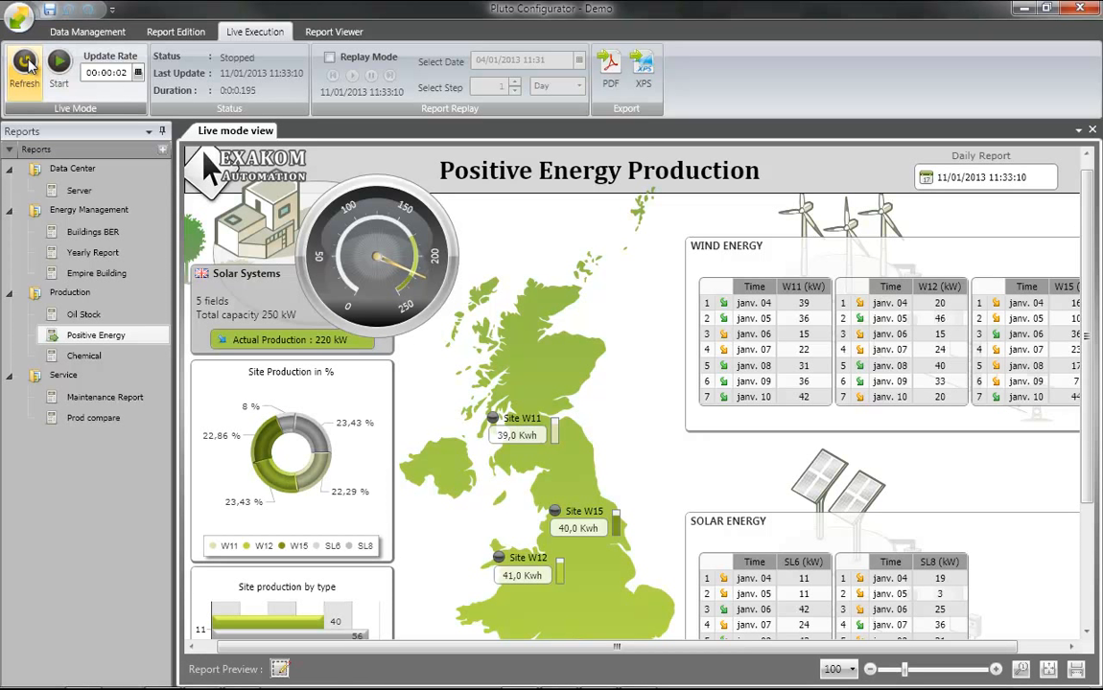
{"action": "left_click", "coordinate": [334, 62]}
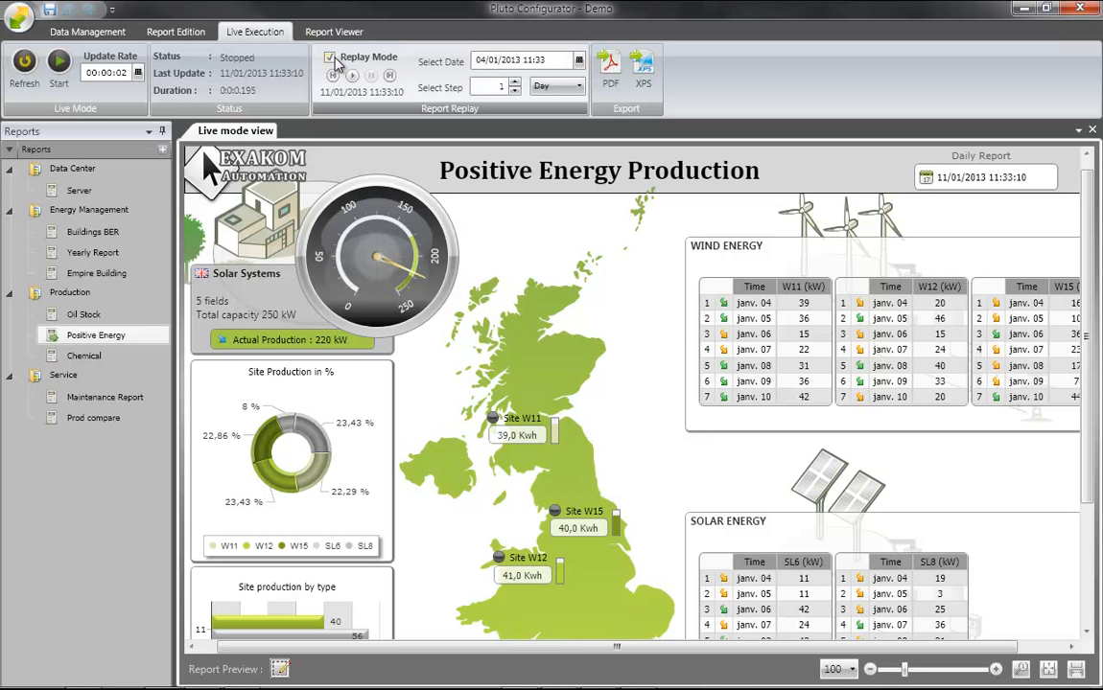
{"action": "left_click", "coordinate": [579, 60]}
{"action": "left_click", "coordinate": [575, 83]}
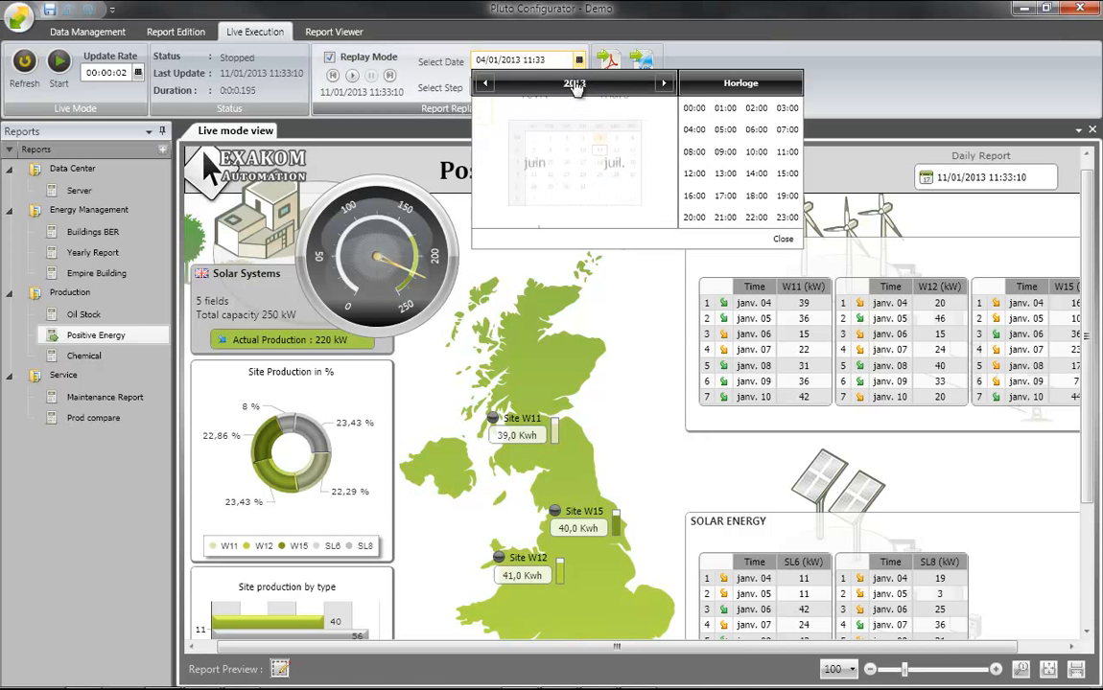
{"action": "left_click", "coordinate": [574, 85]}
{"action": "left_click", "coordinate": [651, 120]}
{"action": "left_click", "coordinate": [646, 125]}
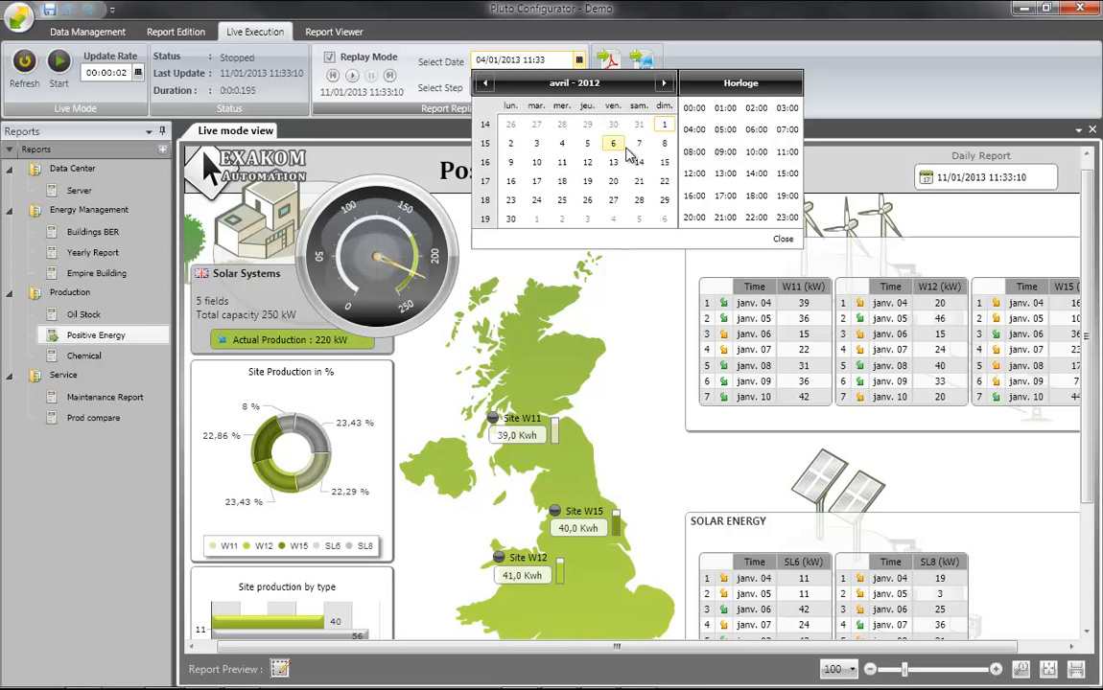
{"action": "left_click", "coordinate": [638, 162]}
{"action": "left_click", "coordinate": [786, 196]}
{"action": "left_click", "coordinate": [783, 240]}
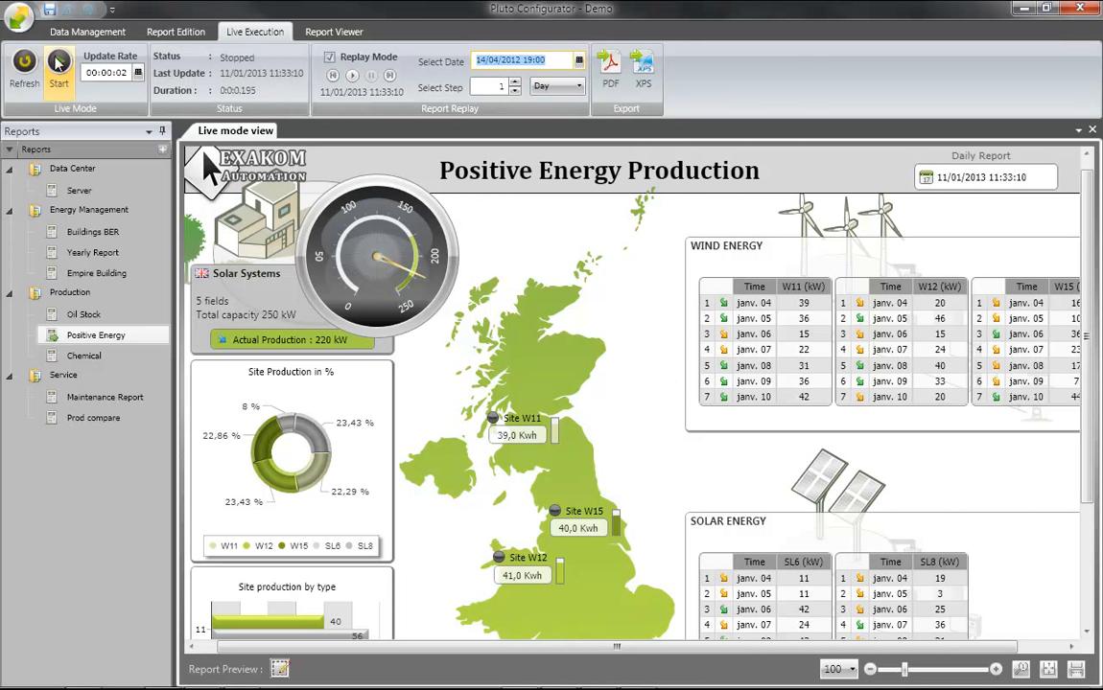
{"action": "left_click", "coordinate": [25, 65]}
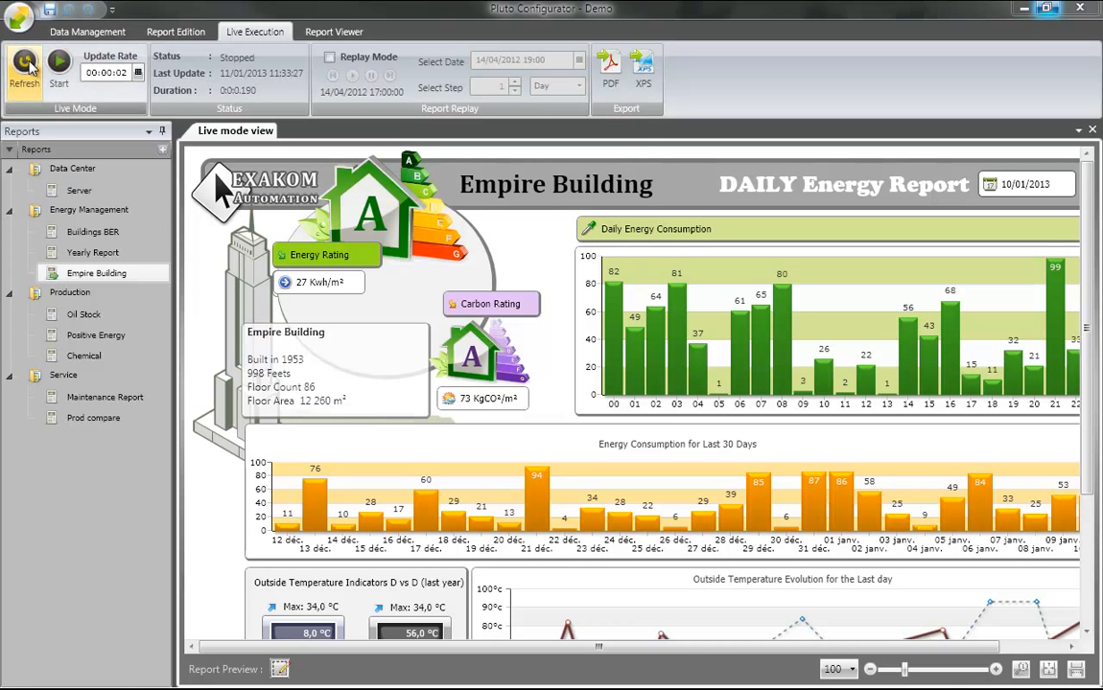
Refresh the Empire Building report with live data and in Replay Mode for 02/01/2013 11:37.
{"action": "left_click", "coordinate": [29, 63]}
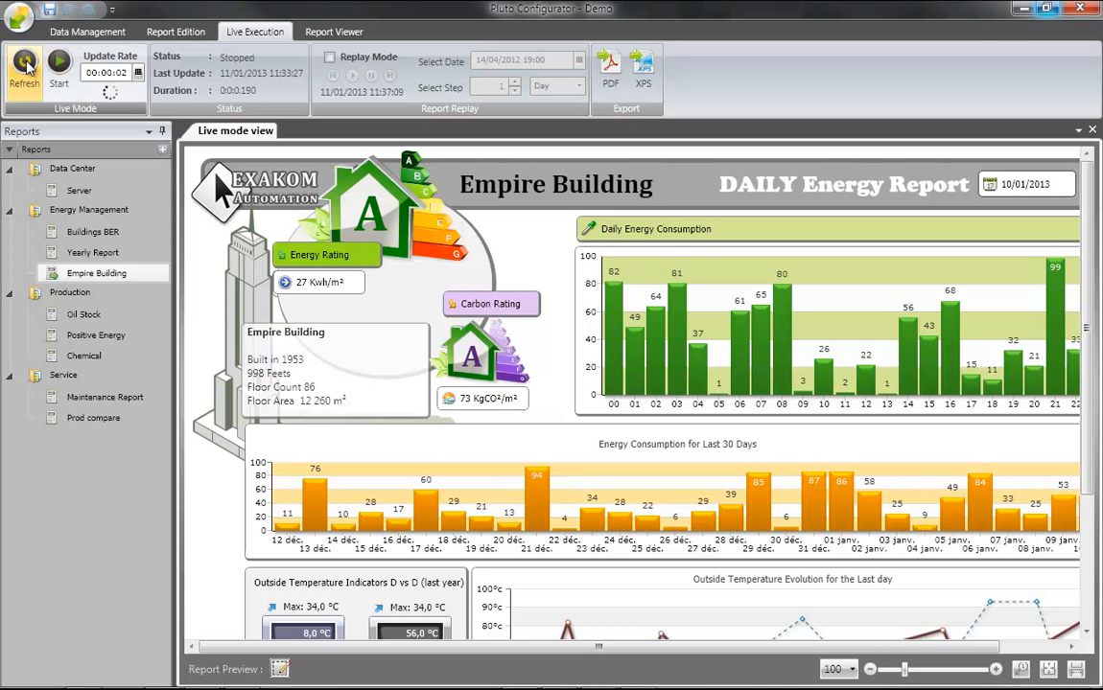
{"action": "left_click", "coordinate": [330, 57]}
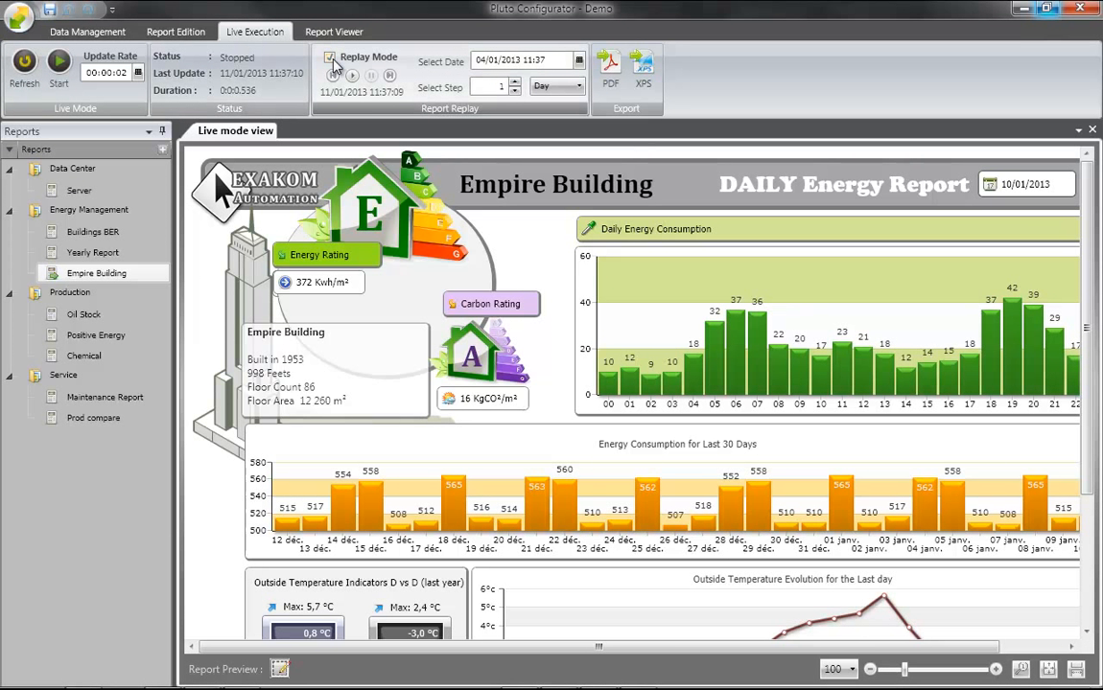
{"action": "left_click", "coordinate": [580, 61]}
{"action": "left_click", "coordinate": [562, 123]}
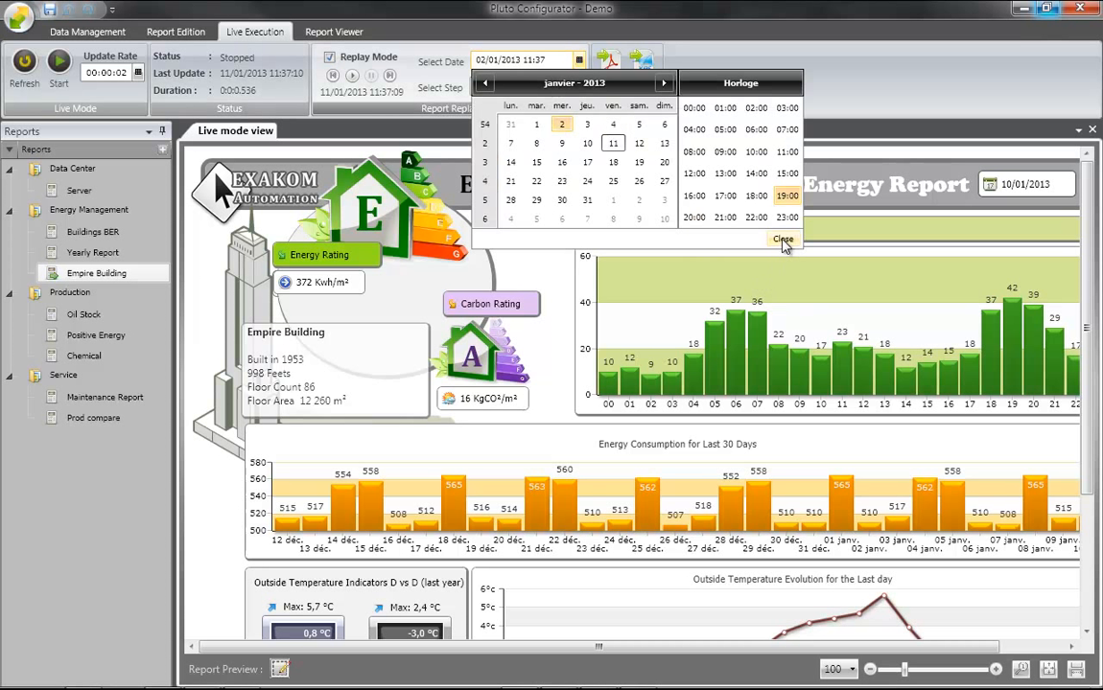
{"action": "left_click", "coordinate": [782, 239]}
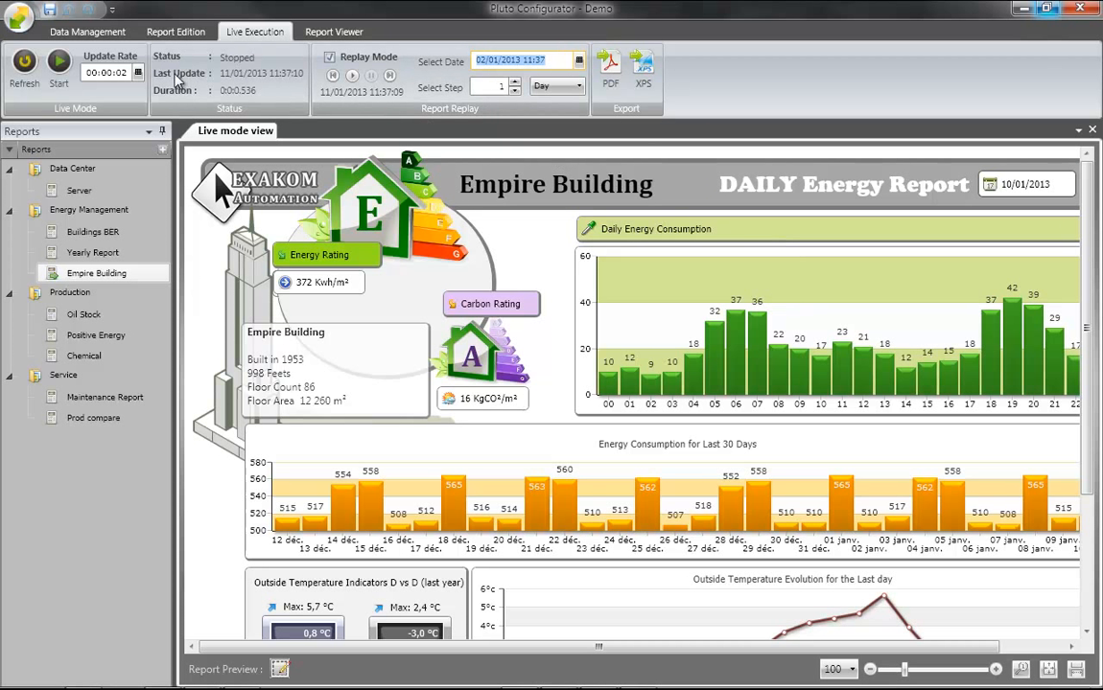
{"action": "left_click", "coordinate": [15, 64]}
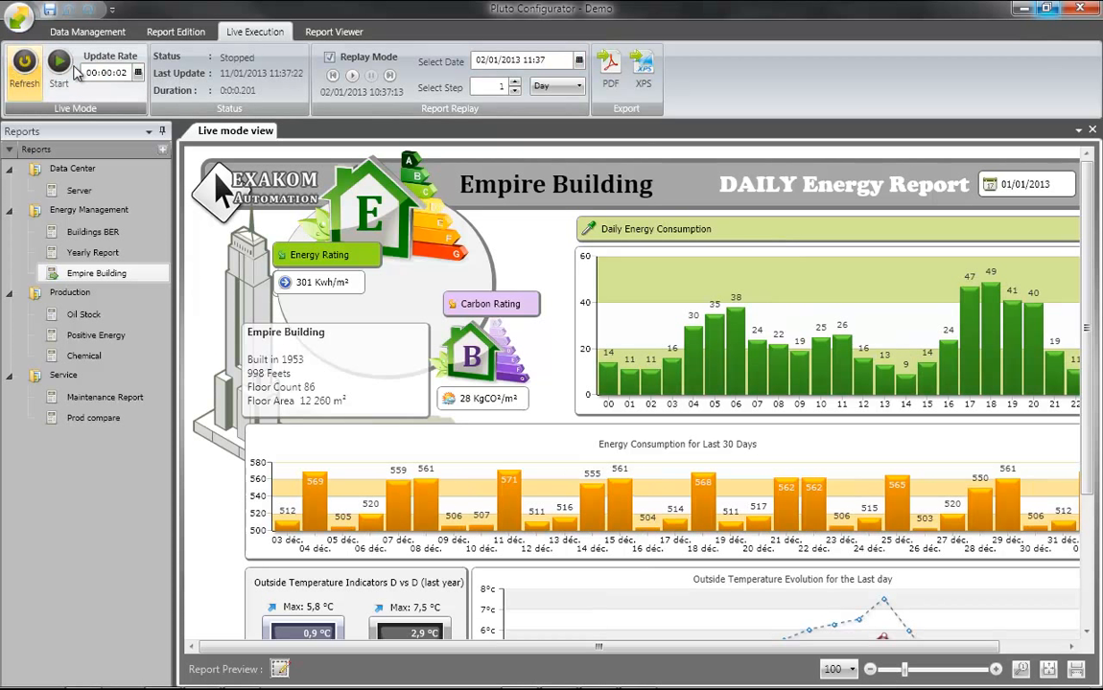
Set the replay step unit to Day and start the report replay.
{"action": "left_click", "coordinate": [558, 87]}
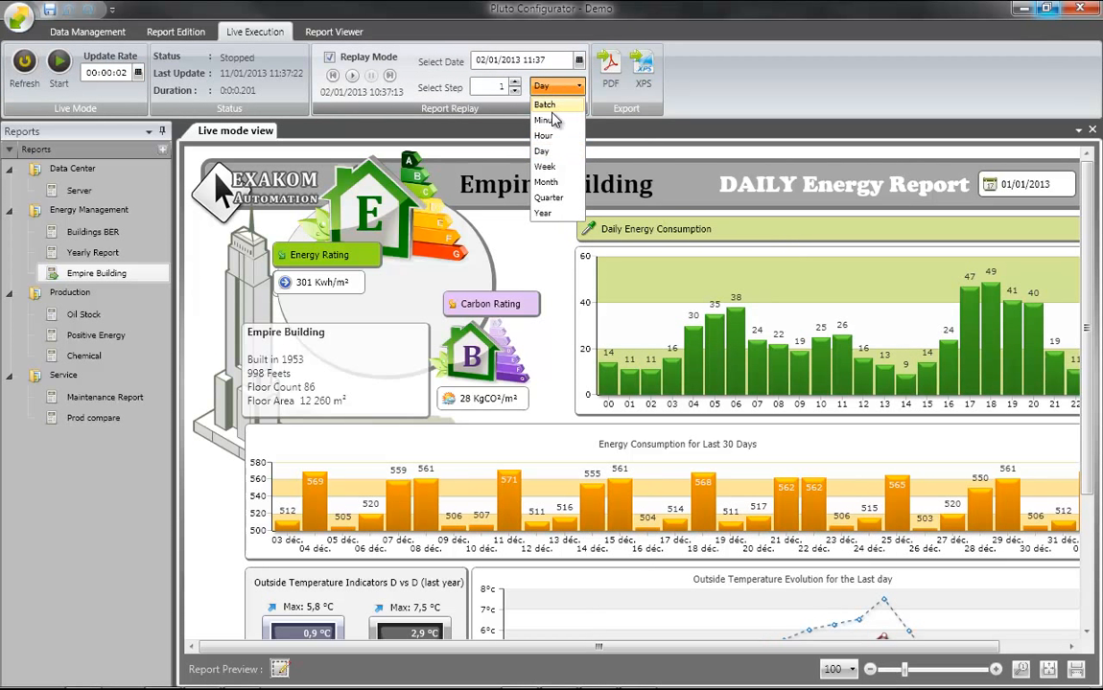
{"action": "left_click", "coordinate": [543, 151]}
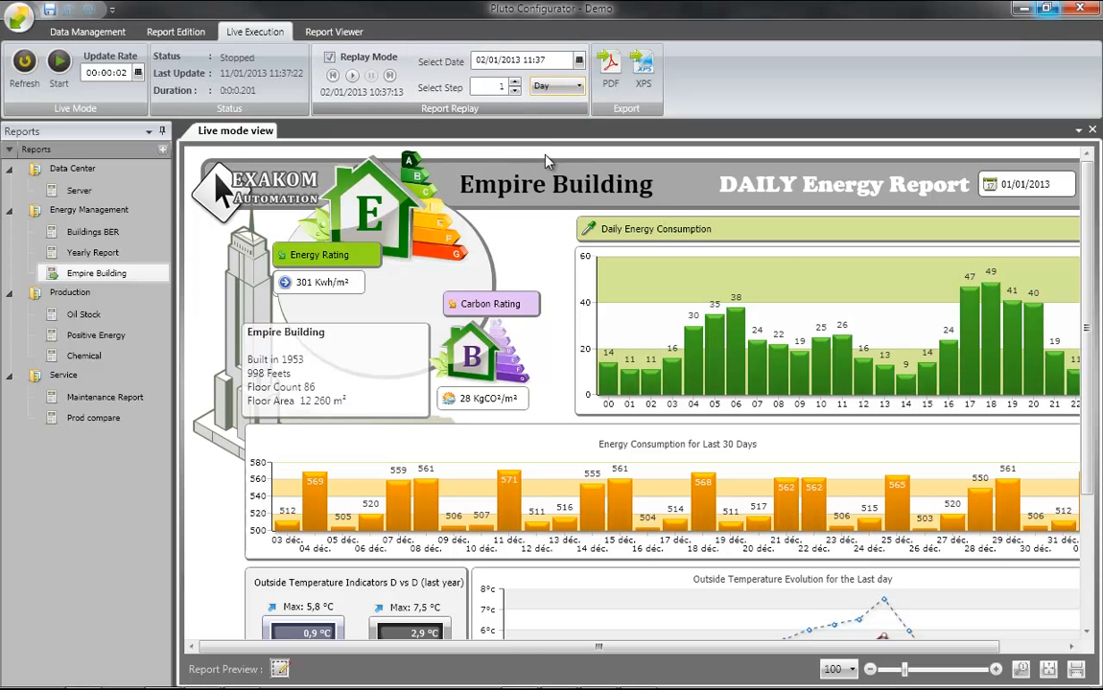
{"action": "left_click", "coordinate": [353, 77]}
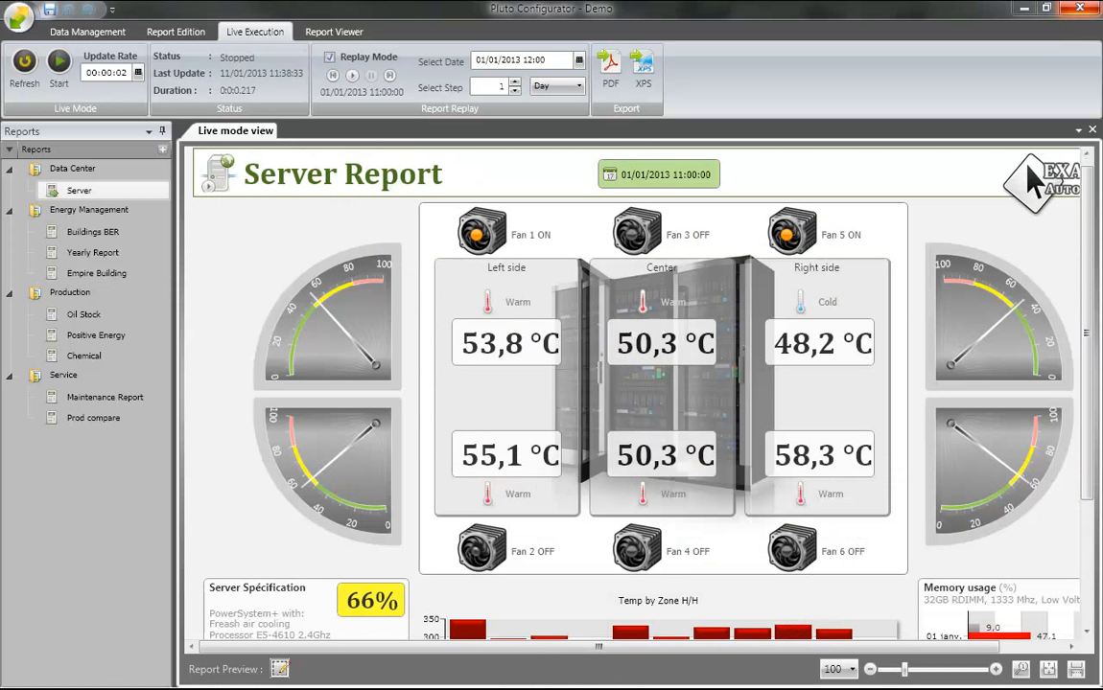
Set the replay step unit to Hour and replay the Server report from 01/01/2013.
{"action": "left_click", "coordinate": [573, 87]}
{"action": "left_click", "coordinate": [551, 137]}
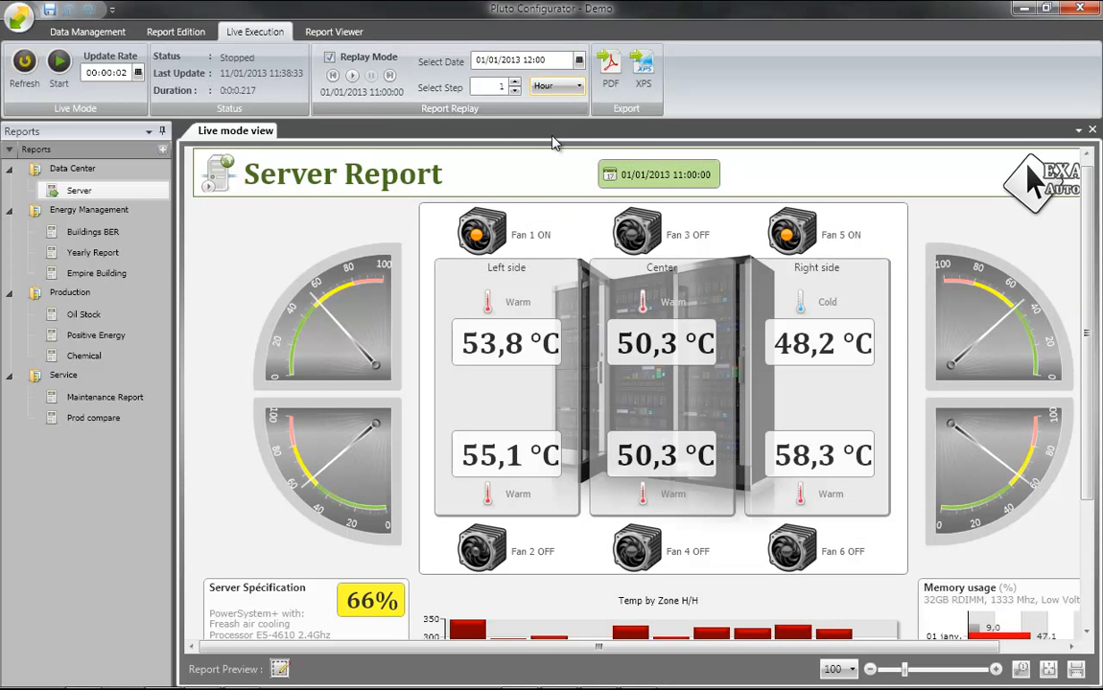
{"action": "left_click", "coordinate": [352, 77]}
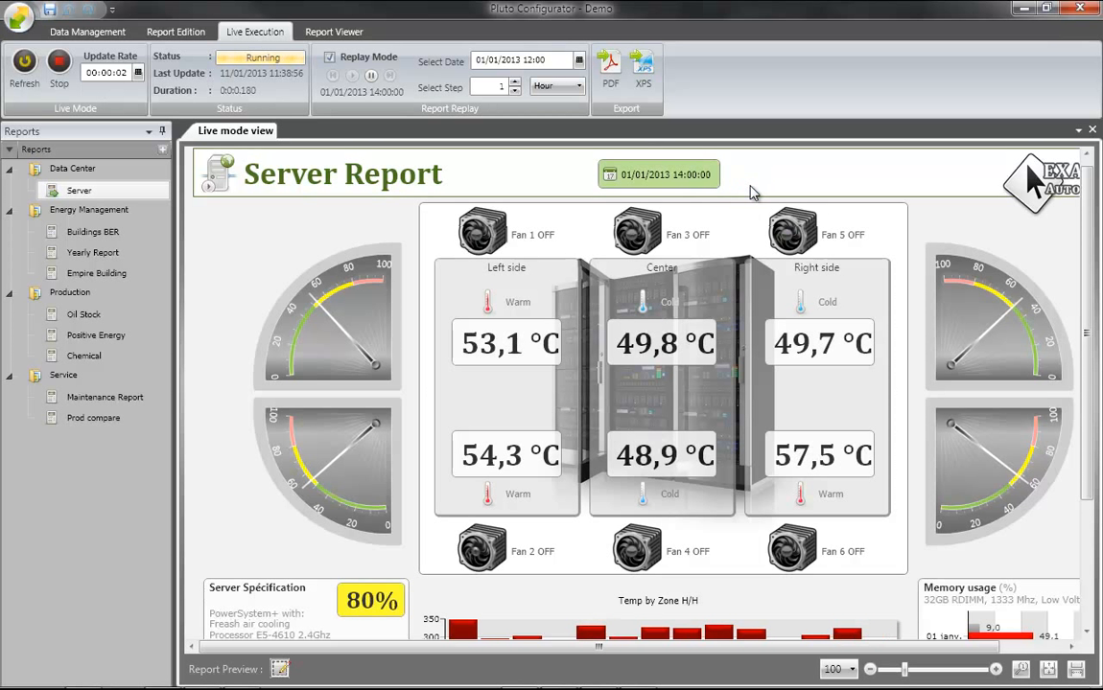
{"action": "left_click_drag", "start_coordinate": [1087, 237], "coordinate": [1090, 333]}
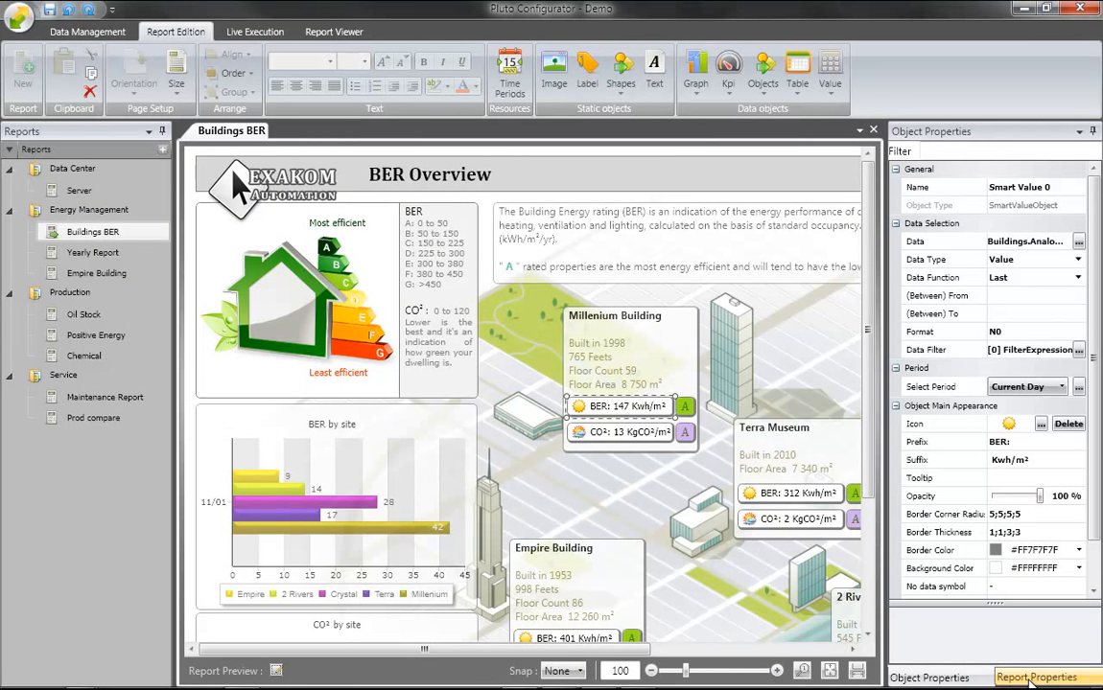
Show the Buildings BER report's properties and examine the available execution frequencies, keeping EveryMonth.
{"action": "left_click", "coordinate": [1034, 678]}
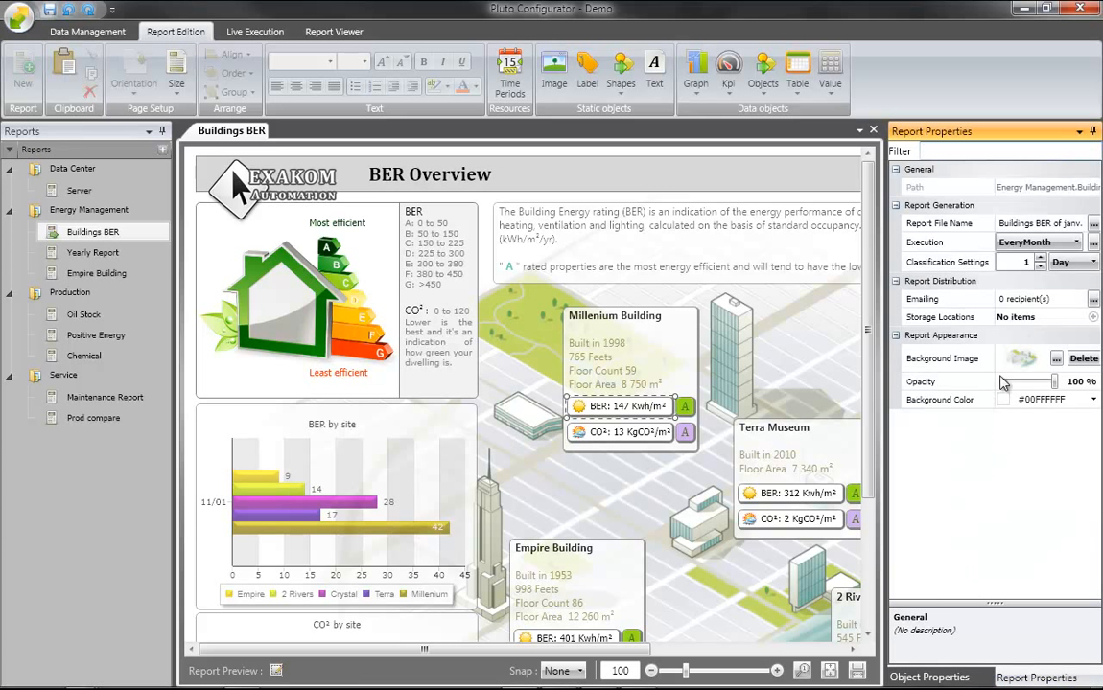
{"action": "left_click", "coordinate": [1074, 243]}
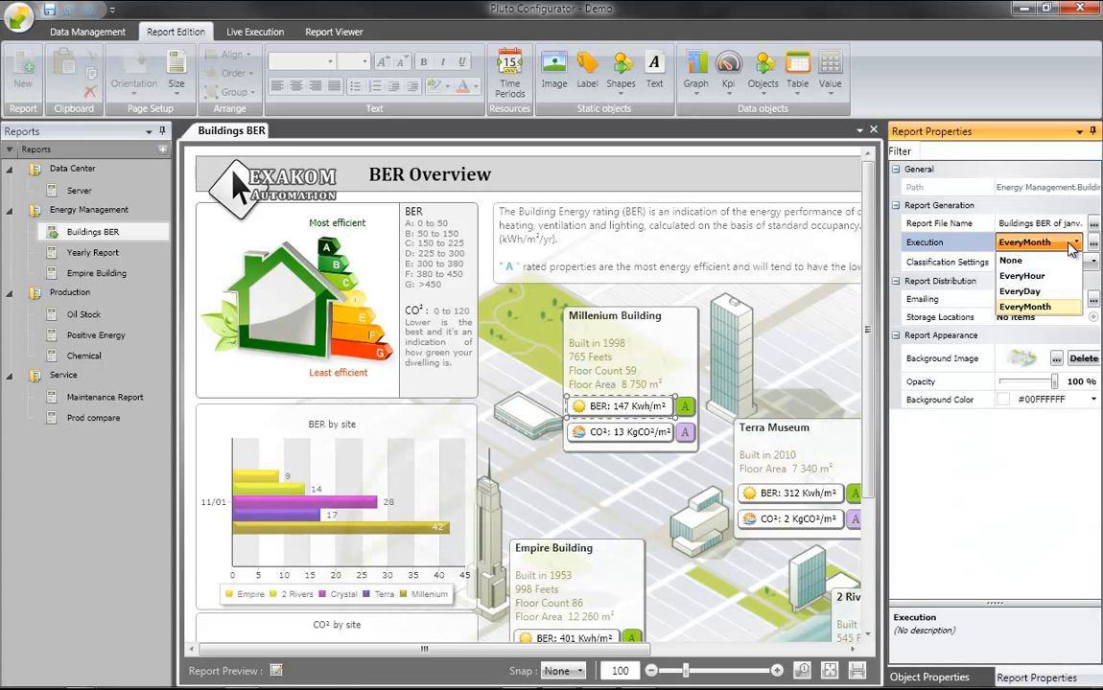
{"action": "left_click", "coordinate": [1072, 246]}
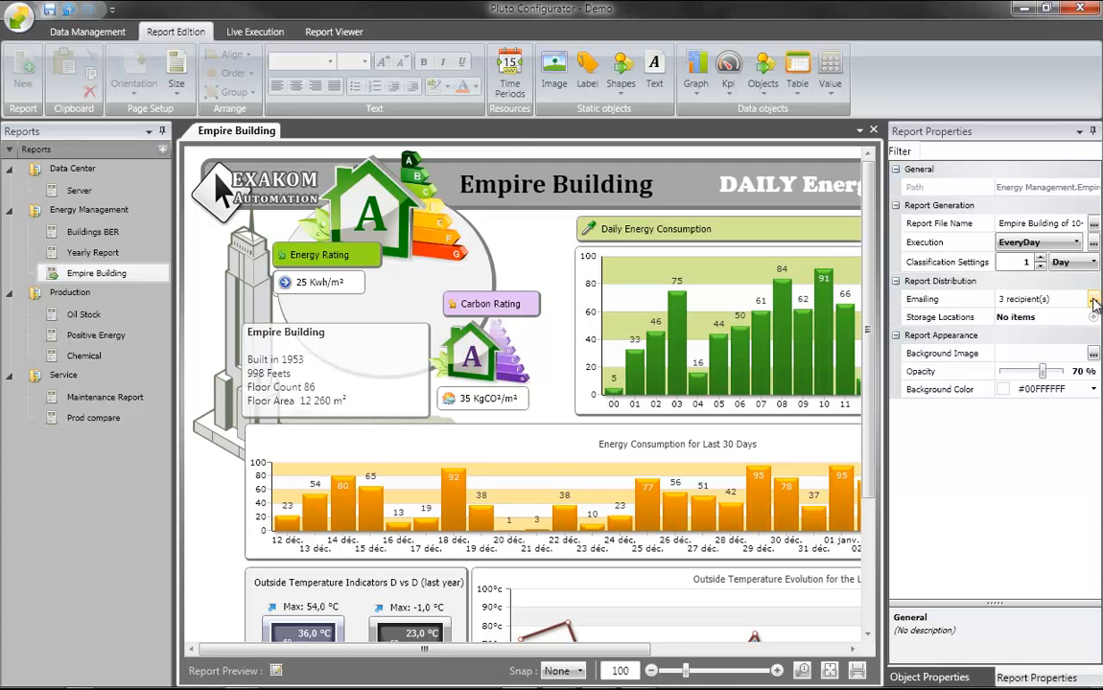
Review the Empire Building report's emailing settings, including the message content and the To and Cc recipients.
{"action": "left_click", "coordinate": [1094, 300]}
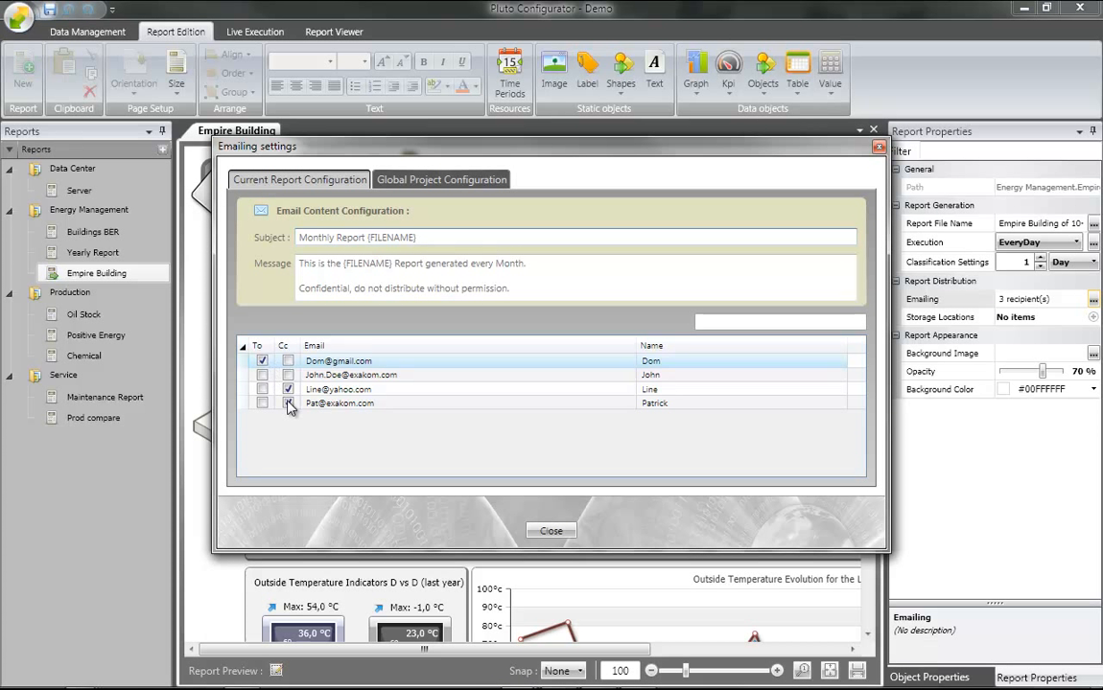
{"action": "left_click", "coordinate": [551, 531]}
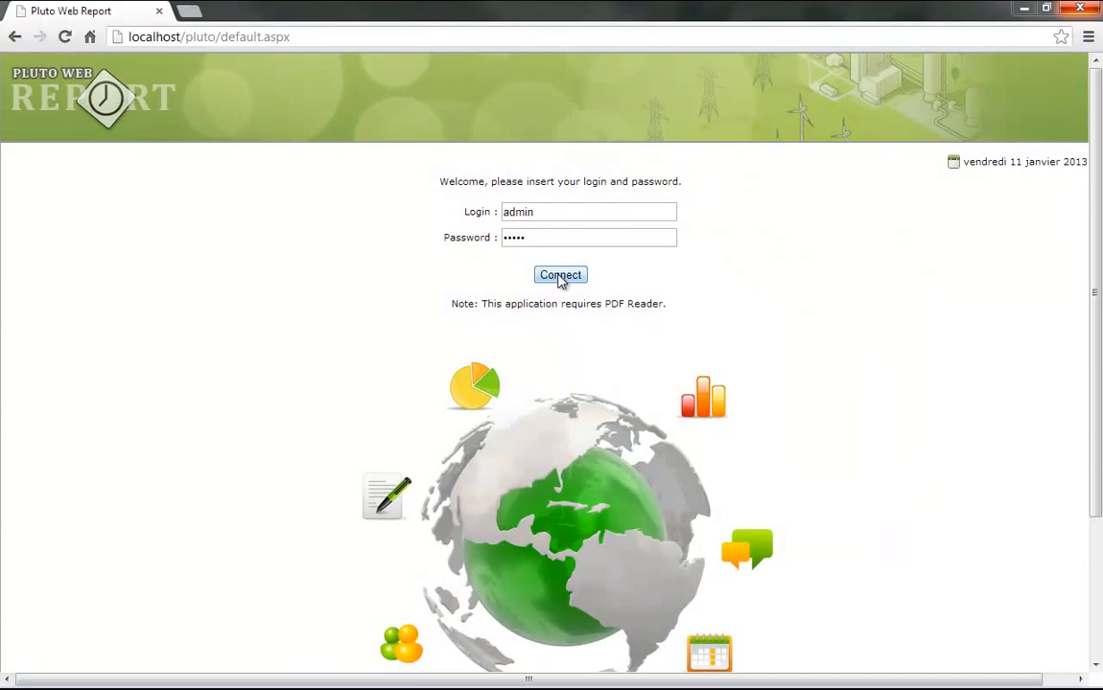
Switch to Pluto Web Report in the browser and log in with the filled-in credentials.
{"action": "left_click", "coordinate": [561, 277]}
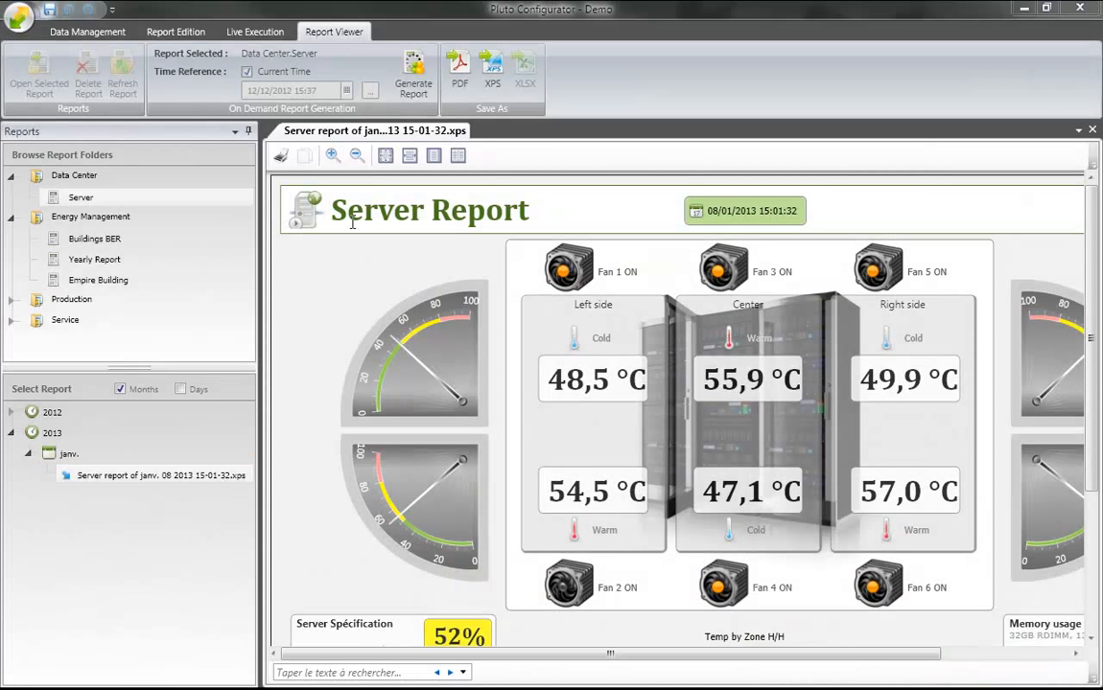
Generate the Server report for the current time in Pluto Configurator and show it beside the 08/01/2013 report in vertical tab groups.
{"action": "left_click", "coordinate": [414, 77]}
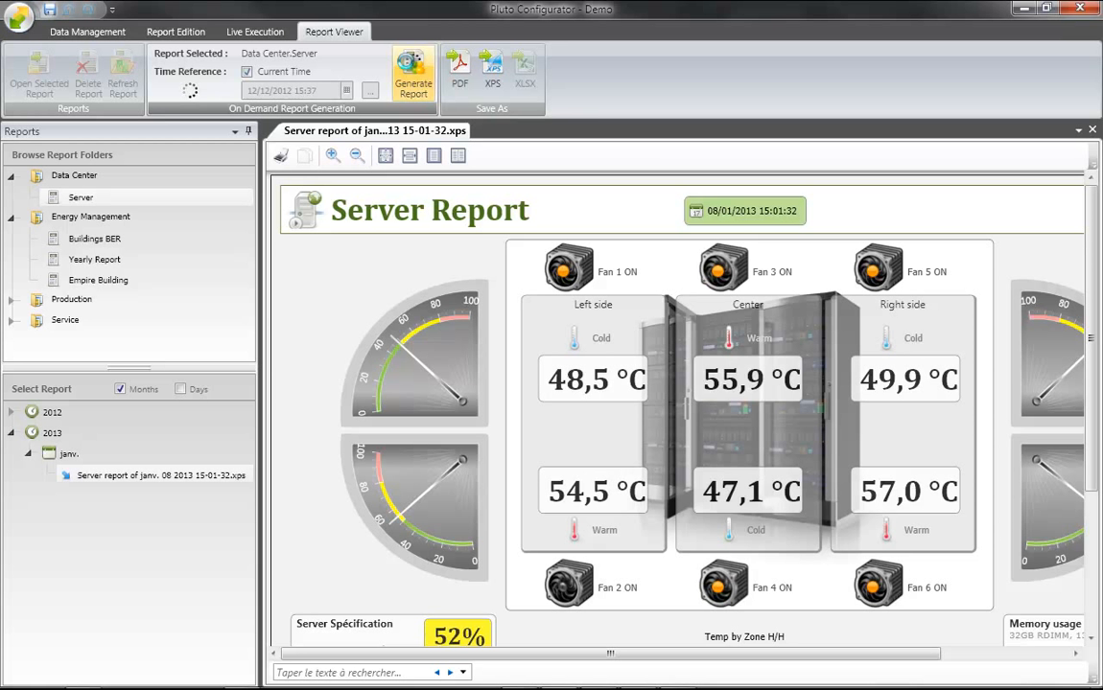
{"action": "left_click", "coordinate": [248, 133]}
{"action": "right_click", "coordinate": [194, 128]}
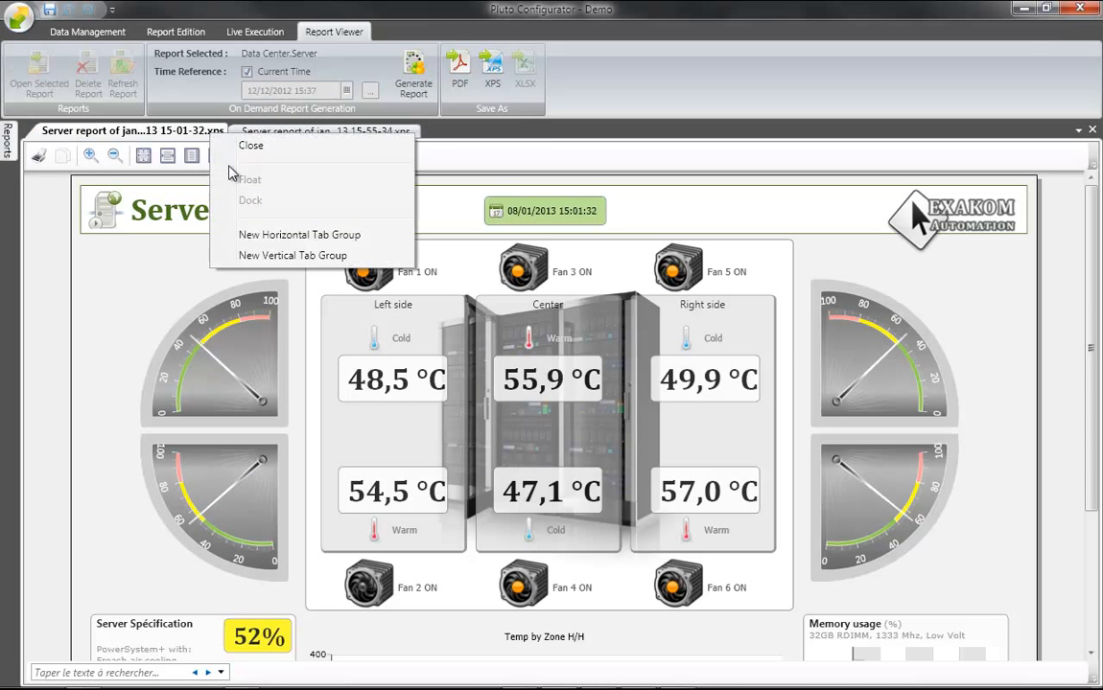
{"action": "left_click", "coordinate": [251, 255]}
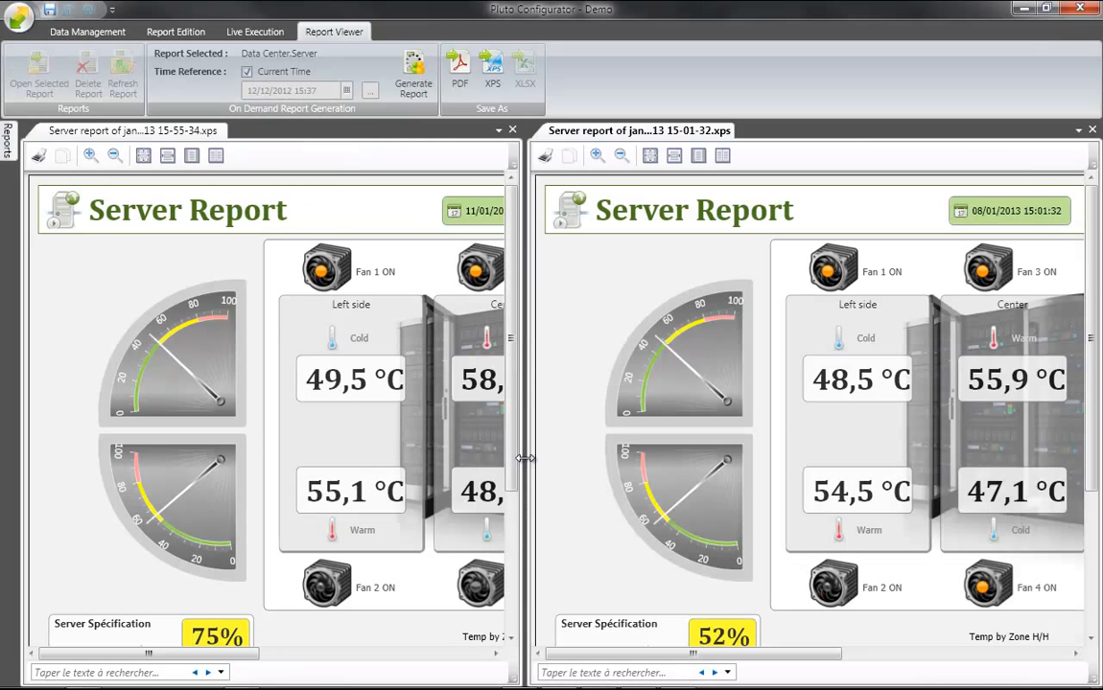